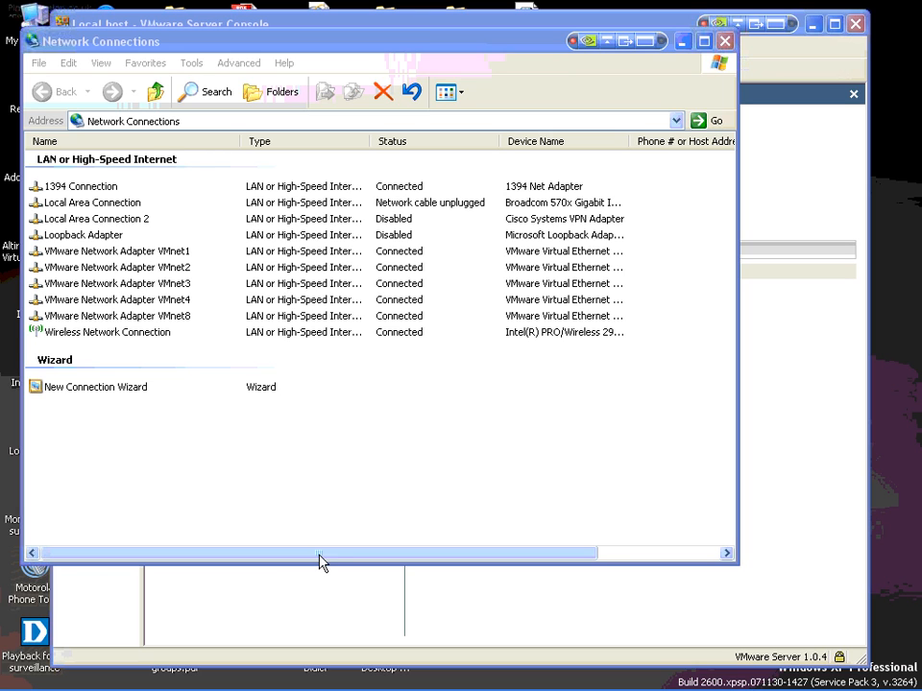
# Step: Switch to VMware Server Console and add a host virtual adapter for VMnet5 in the virtual network settings
pyautogui.click(297, 595)
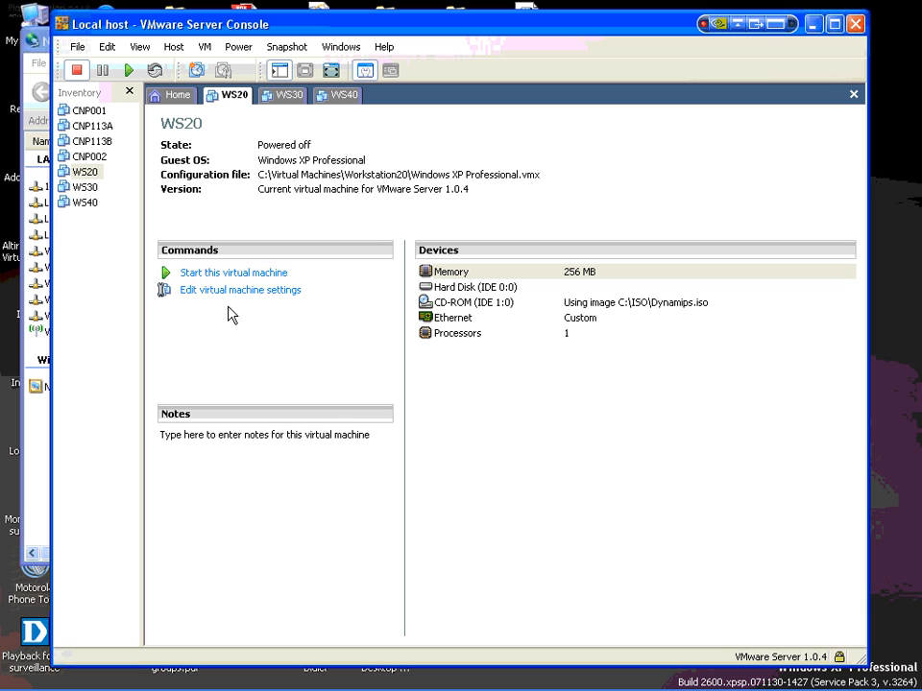
pyautogui.click(171, 52)
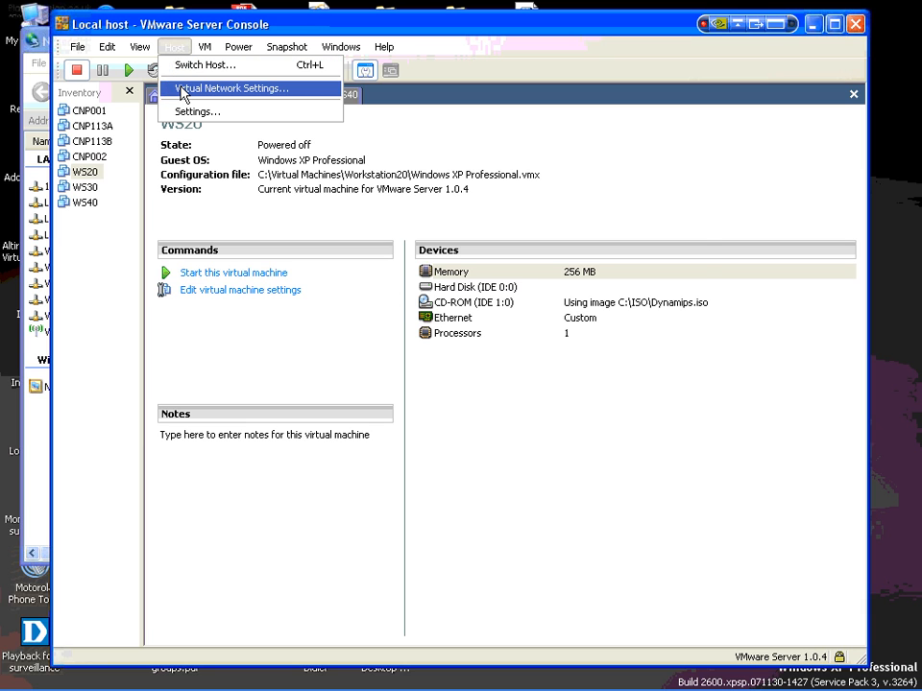
pyautogui.click(184, 89)
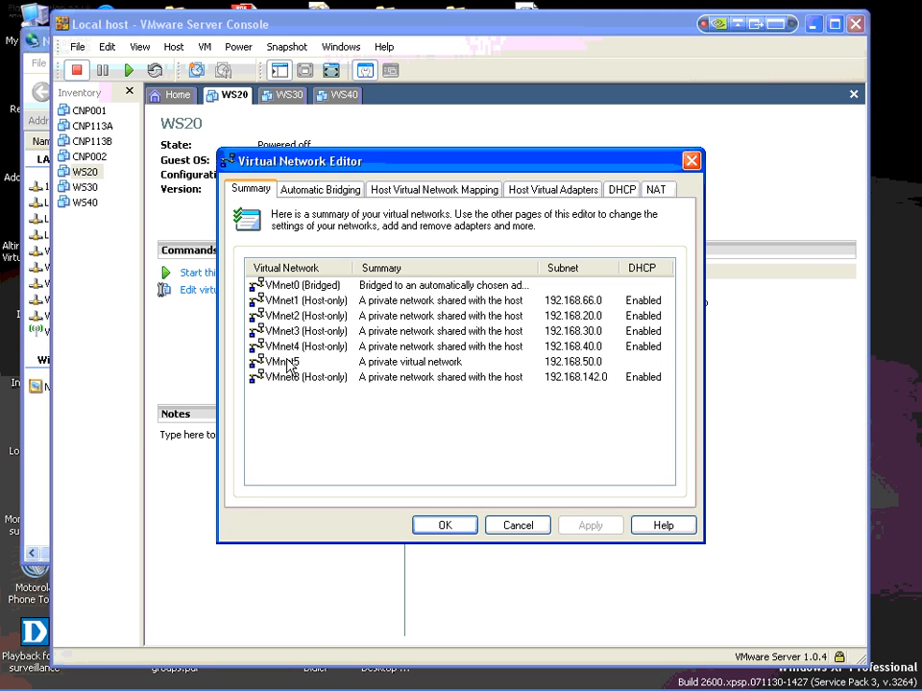
pyautogui.click(401, 194)
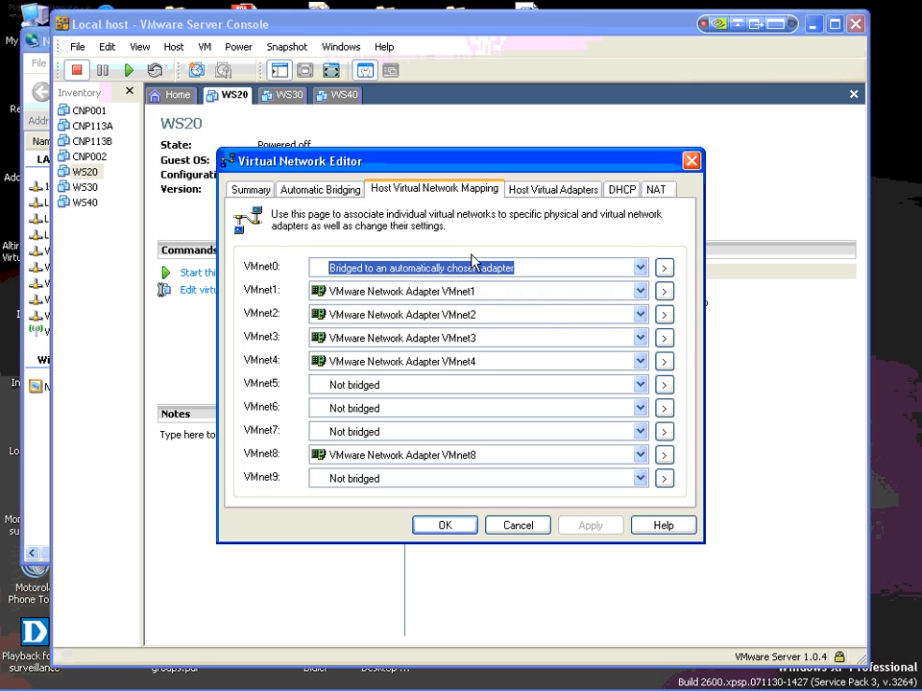
pyautogui.click(548, 192)
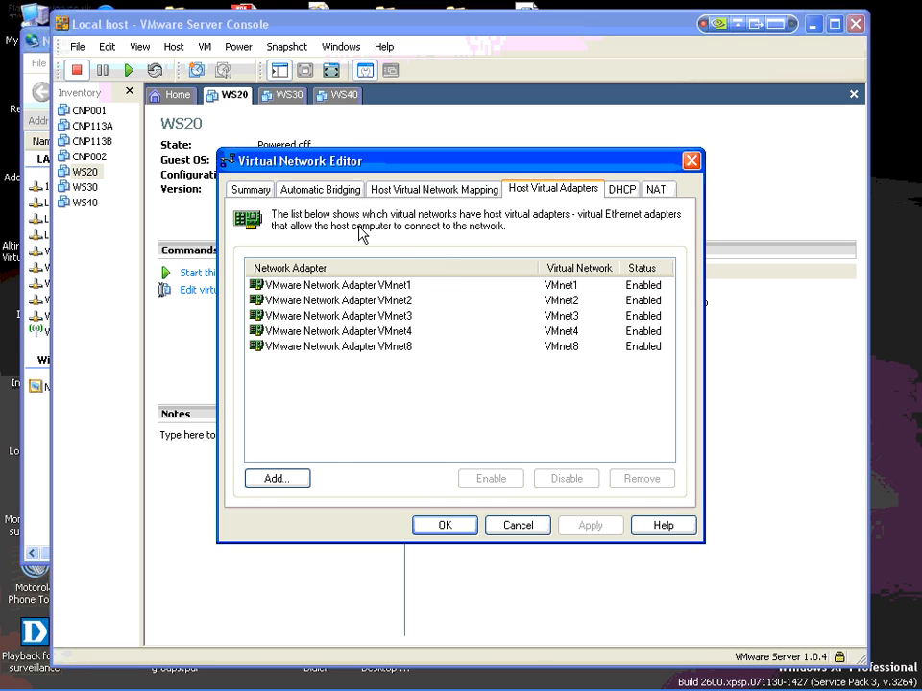
pyautogui.click(286, 480)
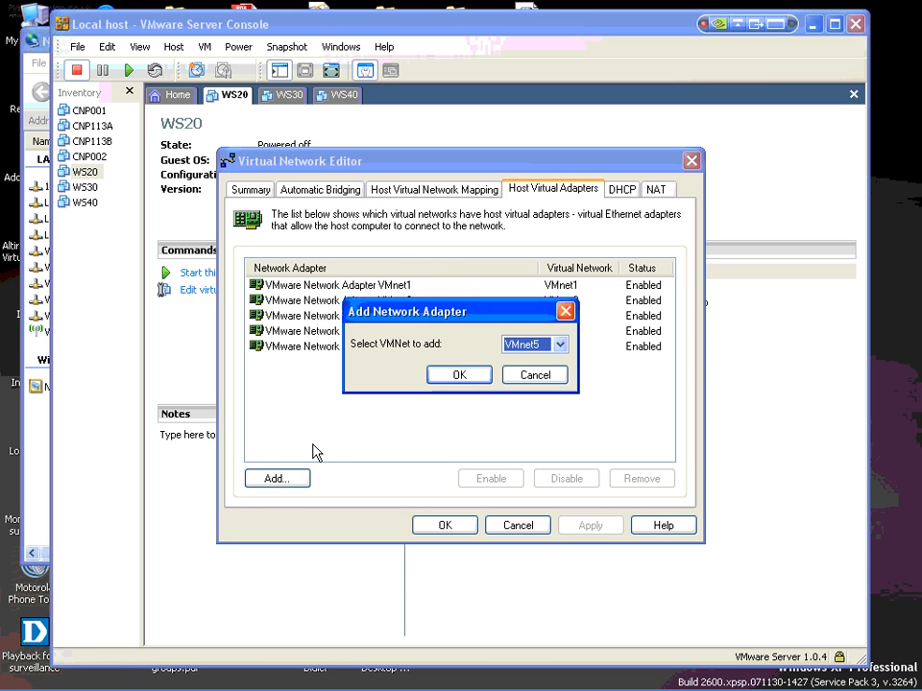
pyautogui.click(561, 348)
pyautogui.click(562, 353)
pyautogui.click(459, 374)
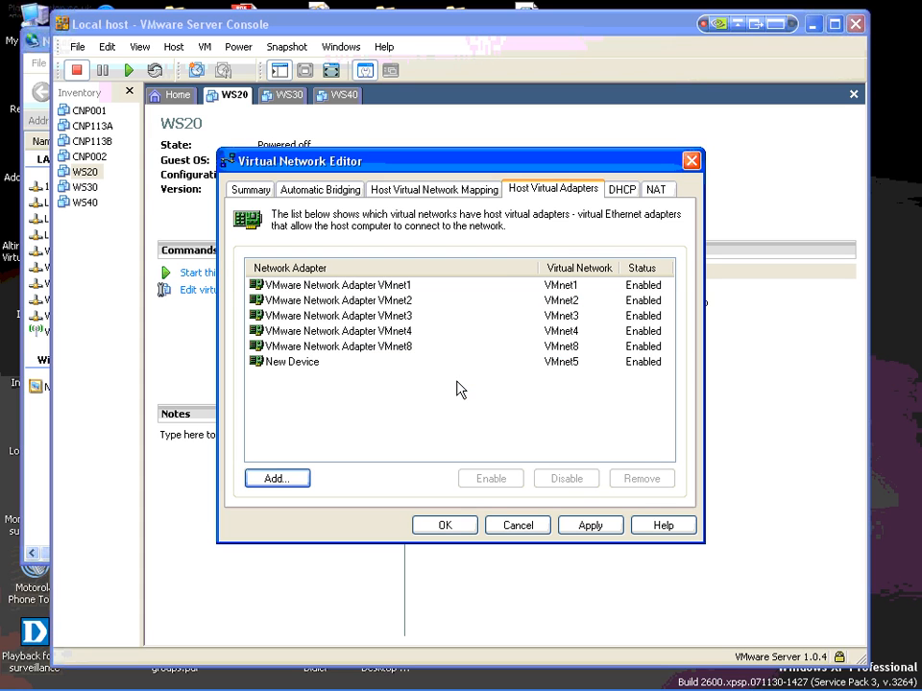
pyautogui.click(288, 363)
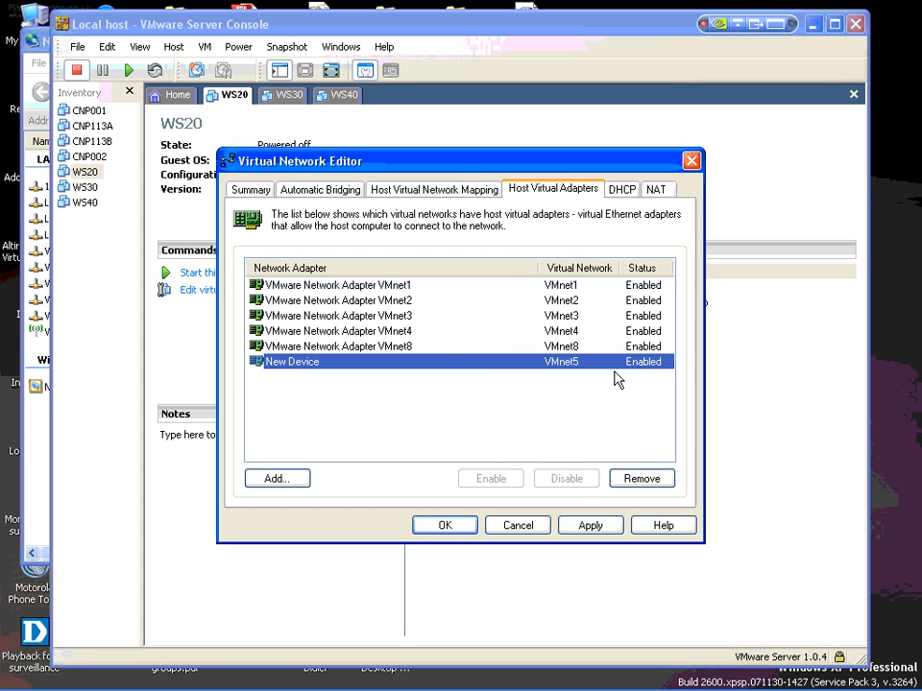
# Step: Confirm the VMnet5 subnet with IP address 192.168.50.0 and subnet mask 255.255.255.0 in the host virtual network mapping
pyautogui.click(409, 190)
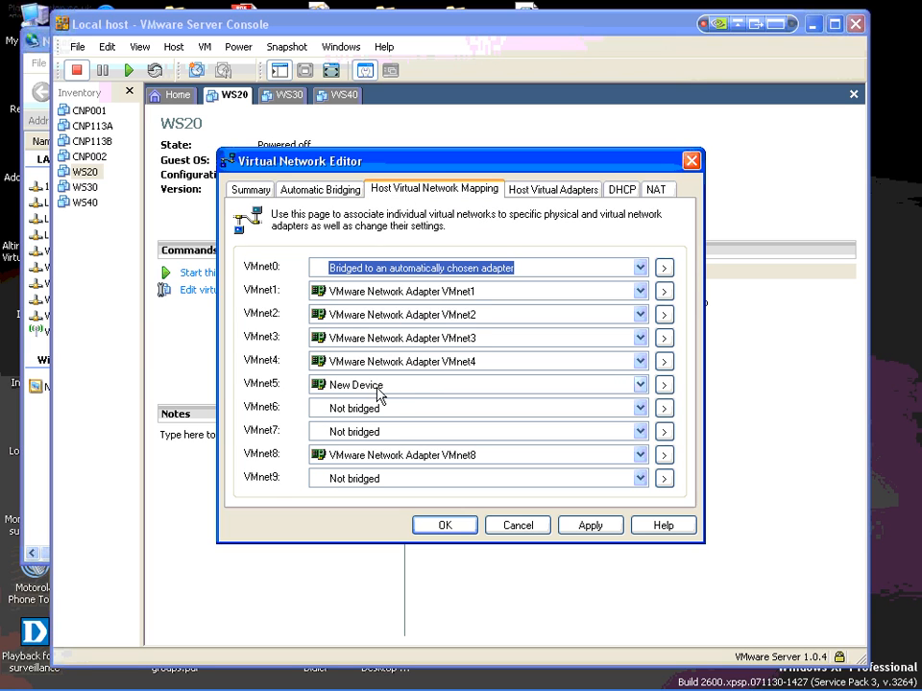
pyautogui.click(663, 384)
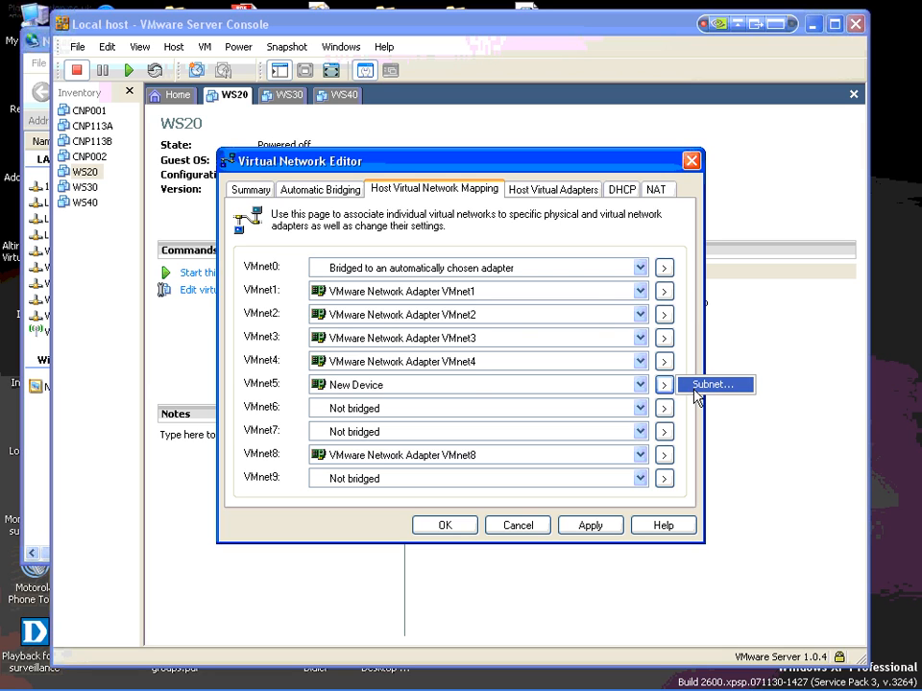
pyautogui.click(697, 387)
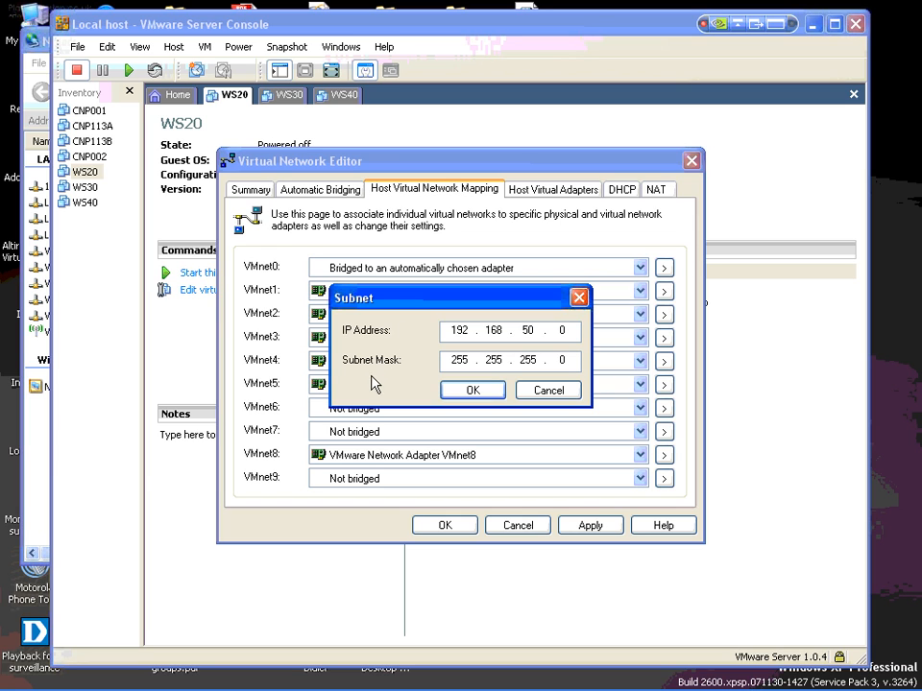
pyautogui.click(477, 391)
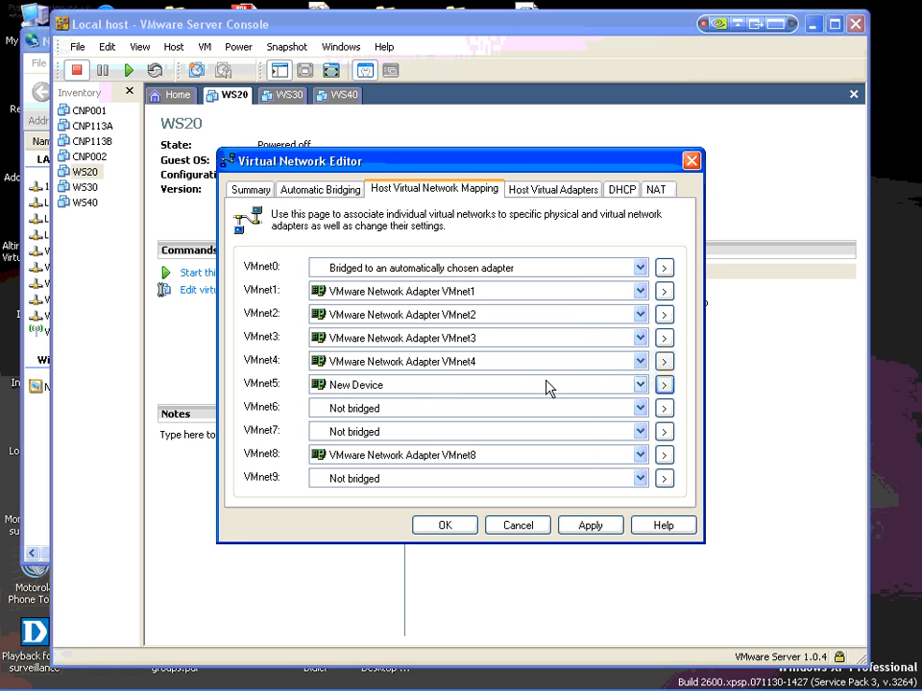
# Step: Select VMnet5 among the DHCP networks and apply the pending virtual network changes
pyautogui.click(622, 190)
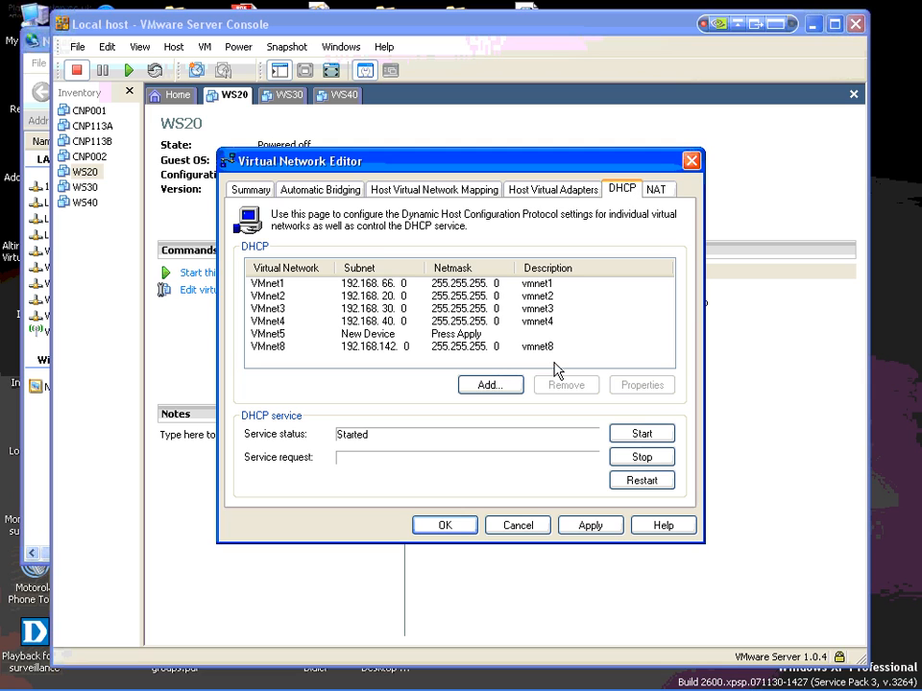
pyautogui.click(278, 336)
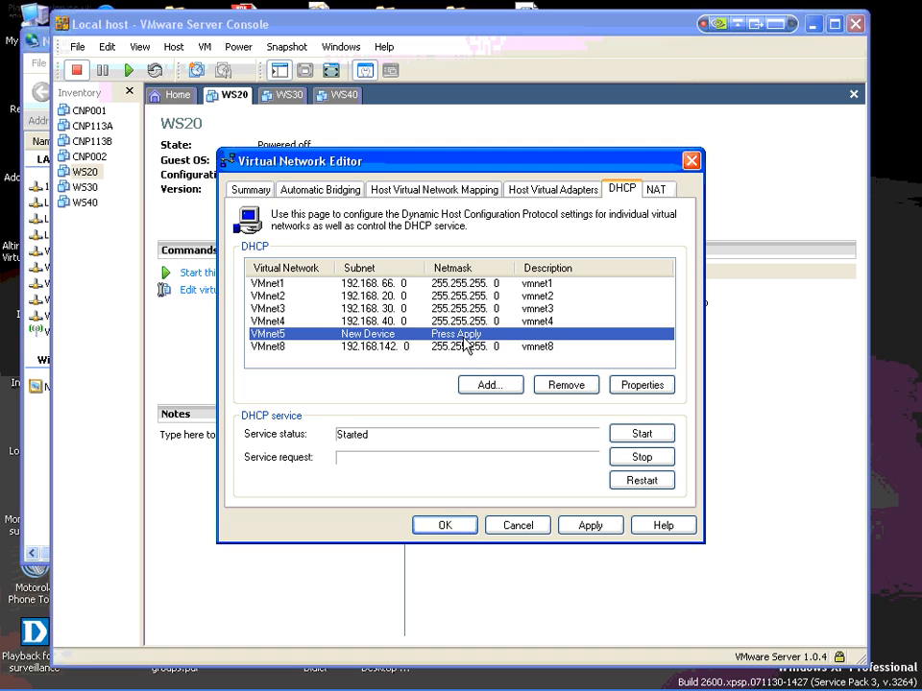
pyautogui.click(590, 526)
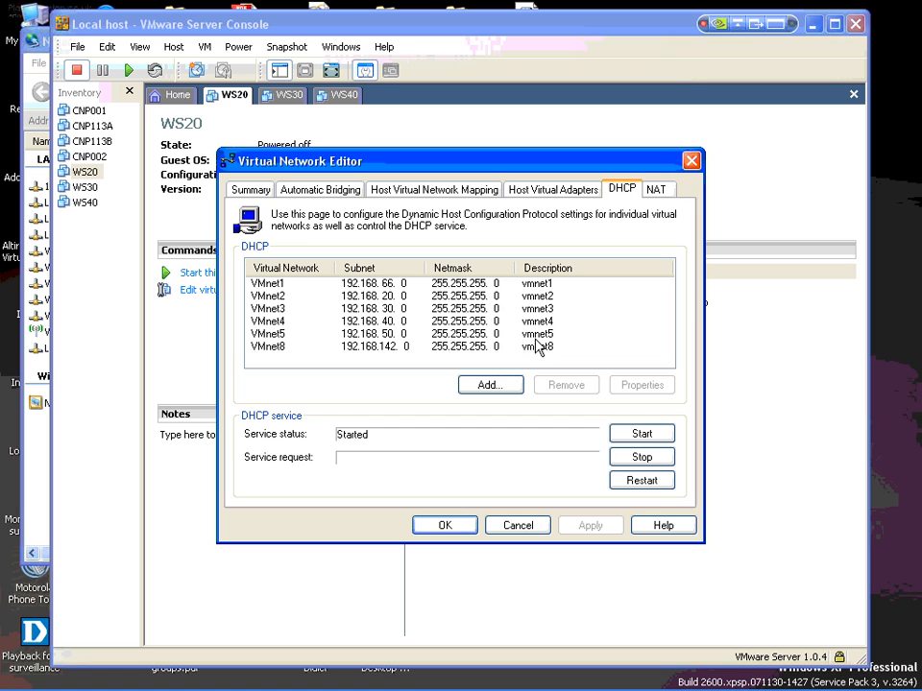
# Step: Accept the DHCP settings of VMnet5 with the address range 192.168.50.128 to 192.168.50.254
pyautogui.click(465, 333)
pyautogui.click(640, 386)
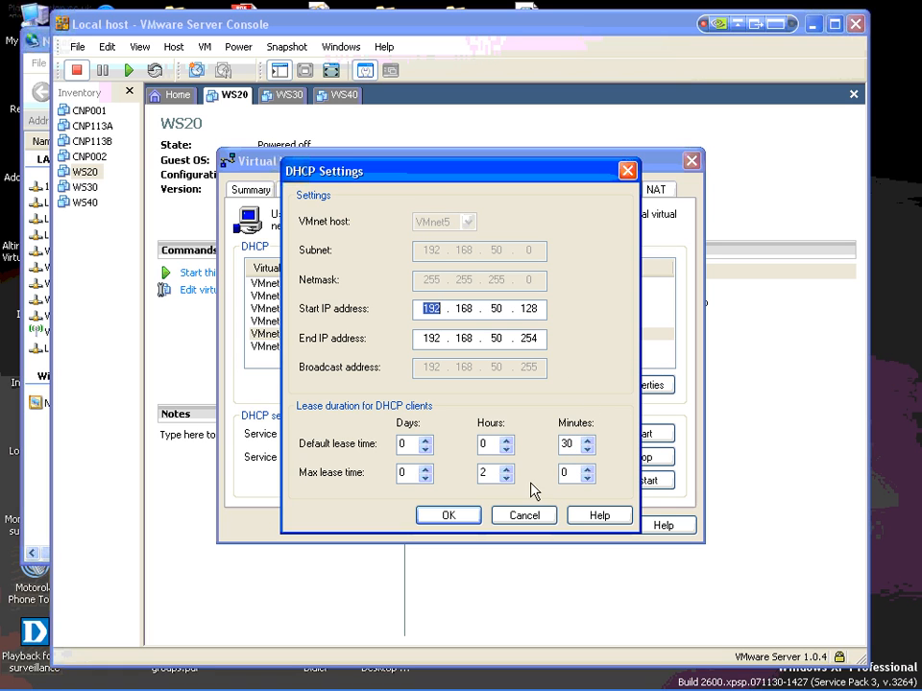
pyautogui.click(465, 520)
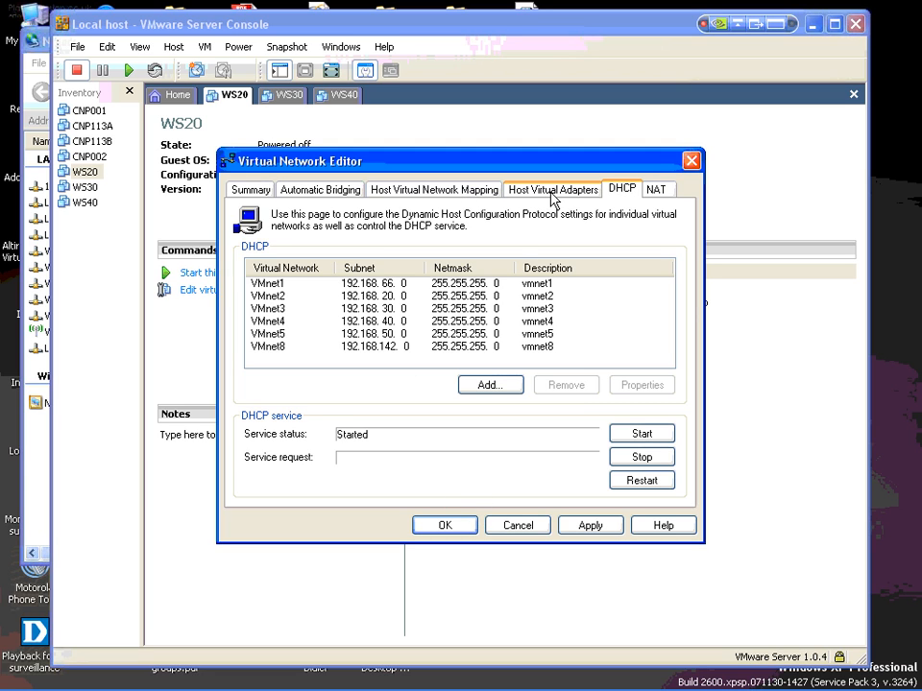
# Step: Review the automatic bridging settings and virtual network summary, and apply the configuration and close the Virtual Network Editor
pyautogui.click(348, 191)
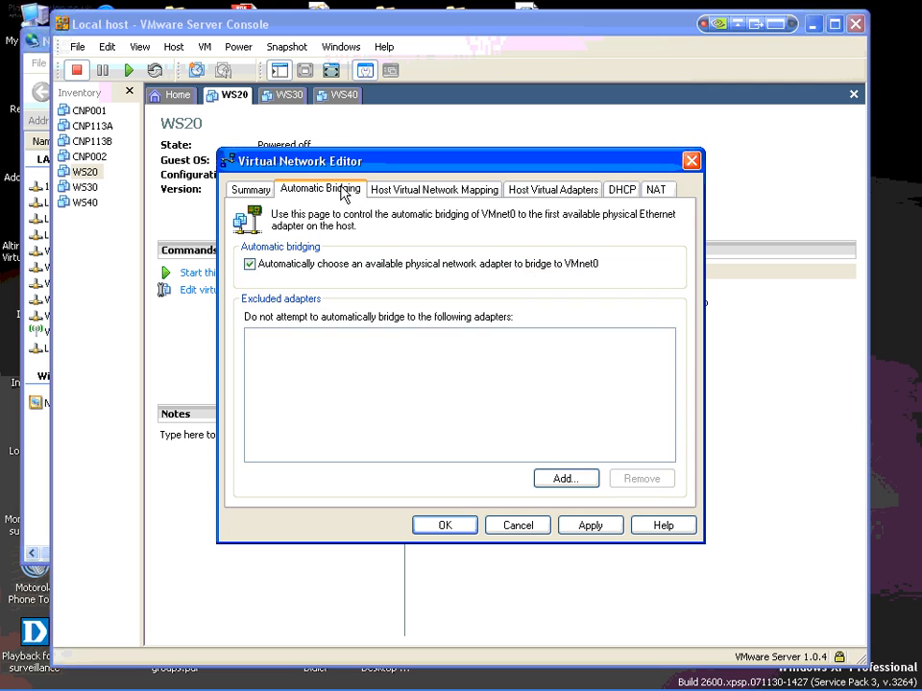
pyautogui.click(271, 191)
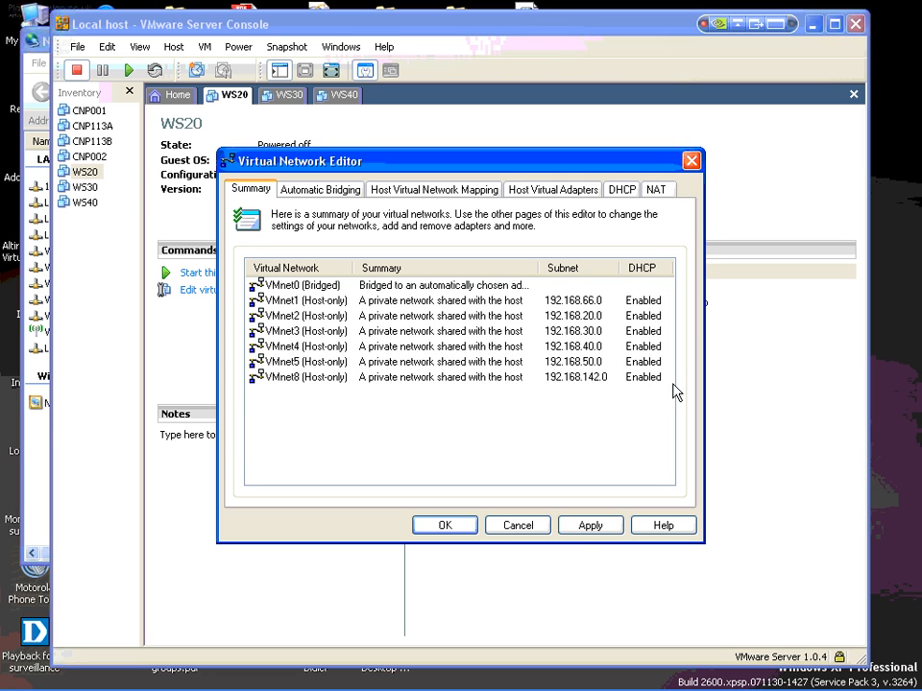
pyautogui.click(587, 526)
pyautogui.click(438, 528)
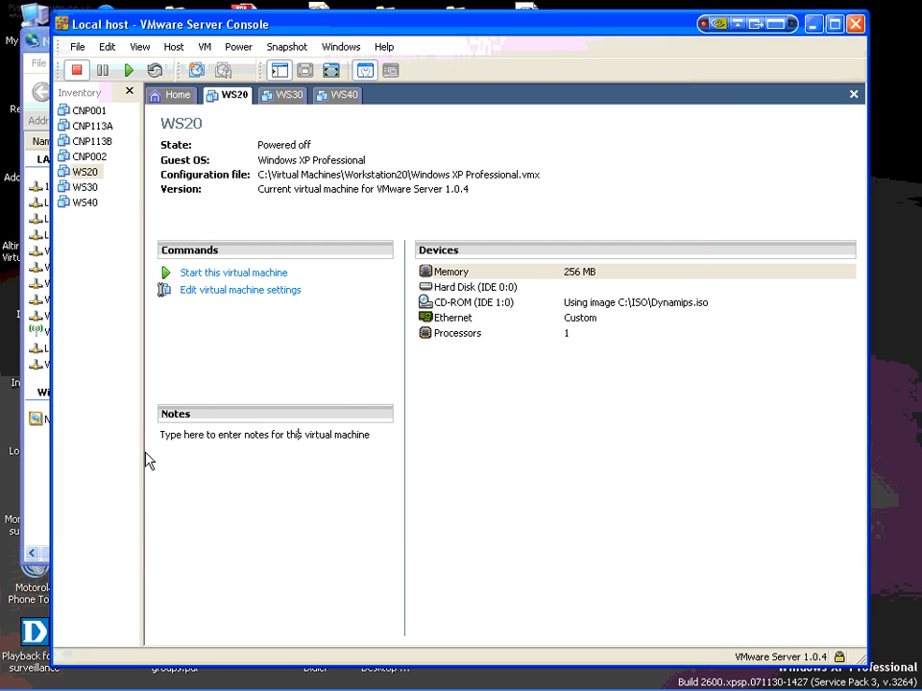
# Step: Switch to Network Connections and check the list for the VMware Network Adapter VMnet5
pyautogui.click(42, 506)
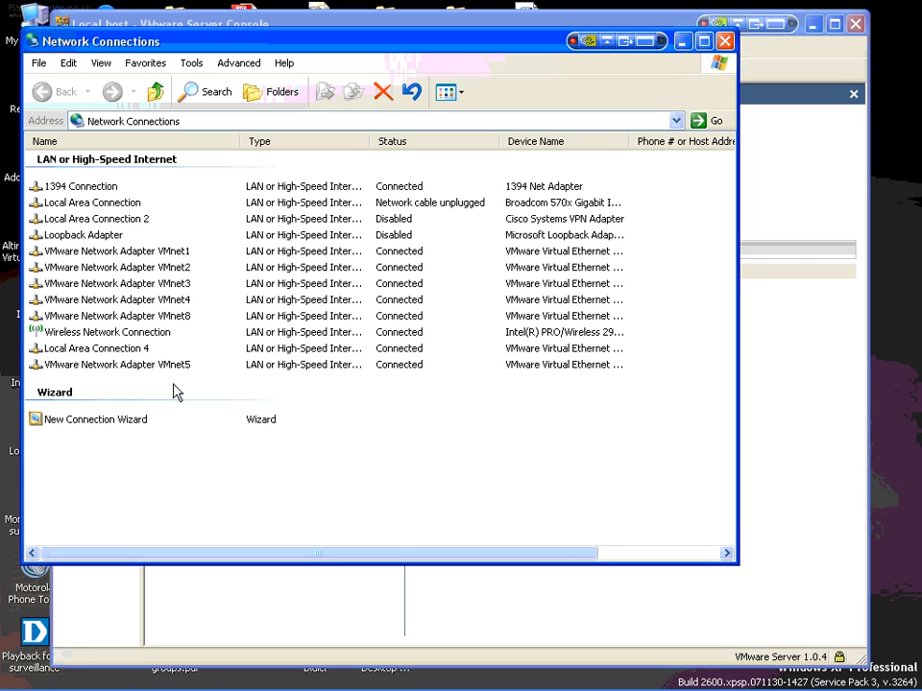
pyautogui.click(130, 367)
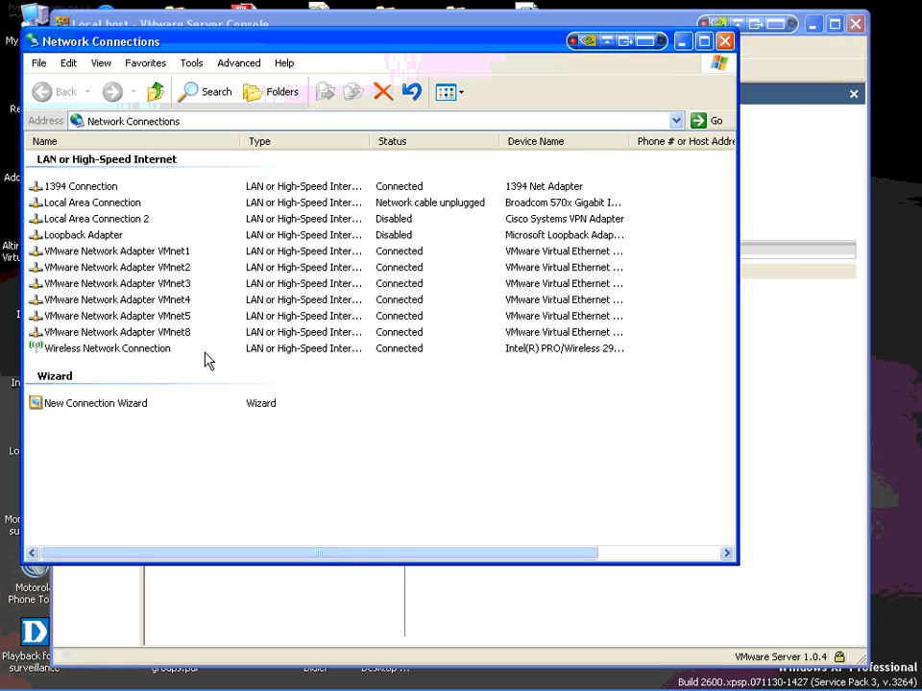
pyautogui.click(135, 317)
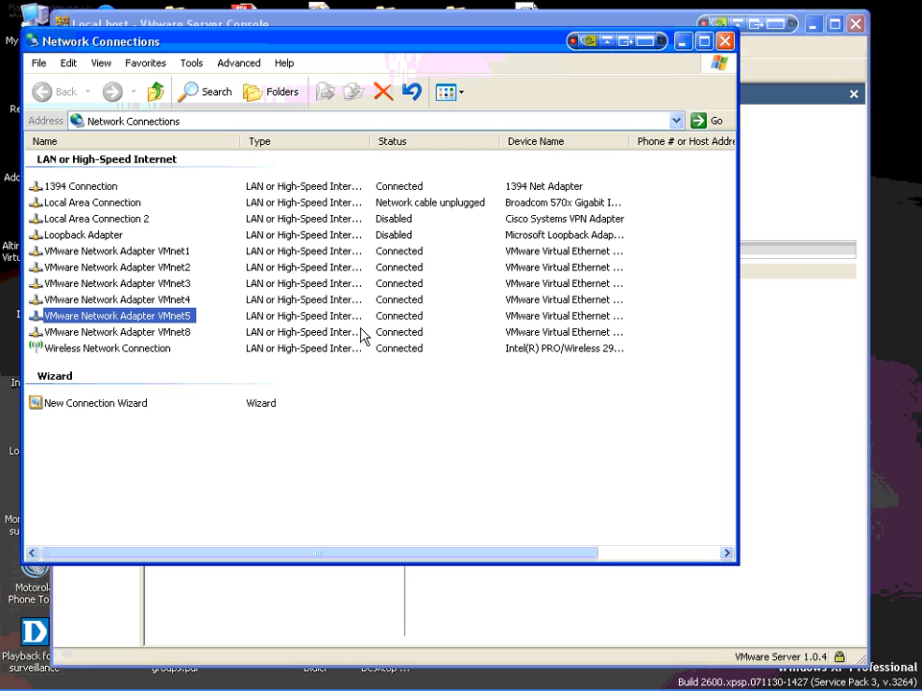
pyautogui.click(177, 497)
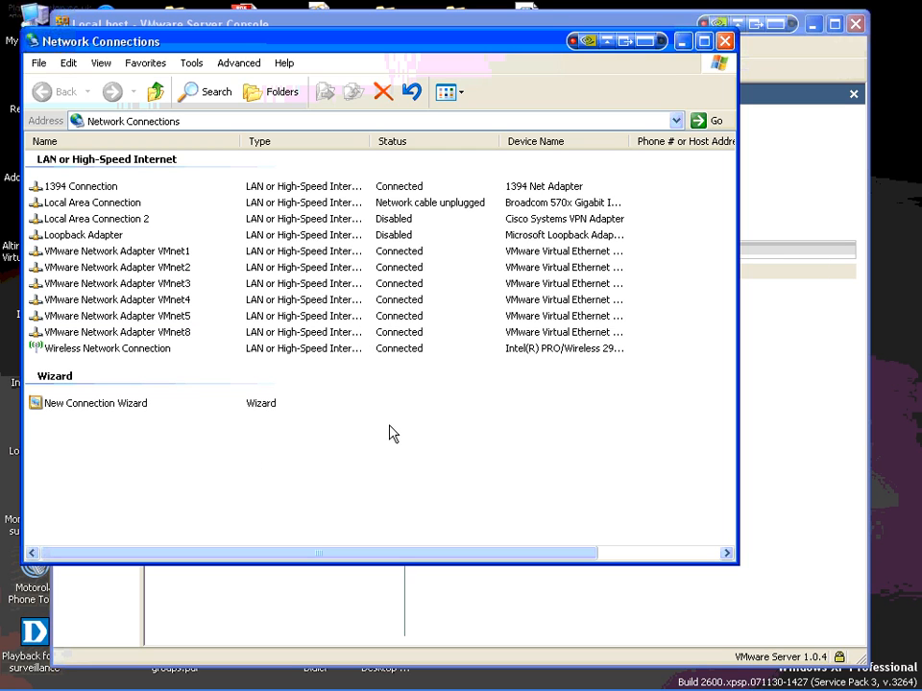
# Step: Minimize the open windows and run the Network device list shortcut from the desktop to look up the adapters' NIO_gen_eth identifiers
pyautogui.click(684, 44)
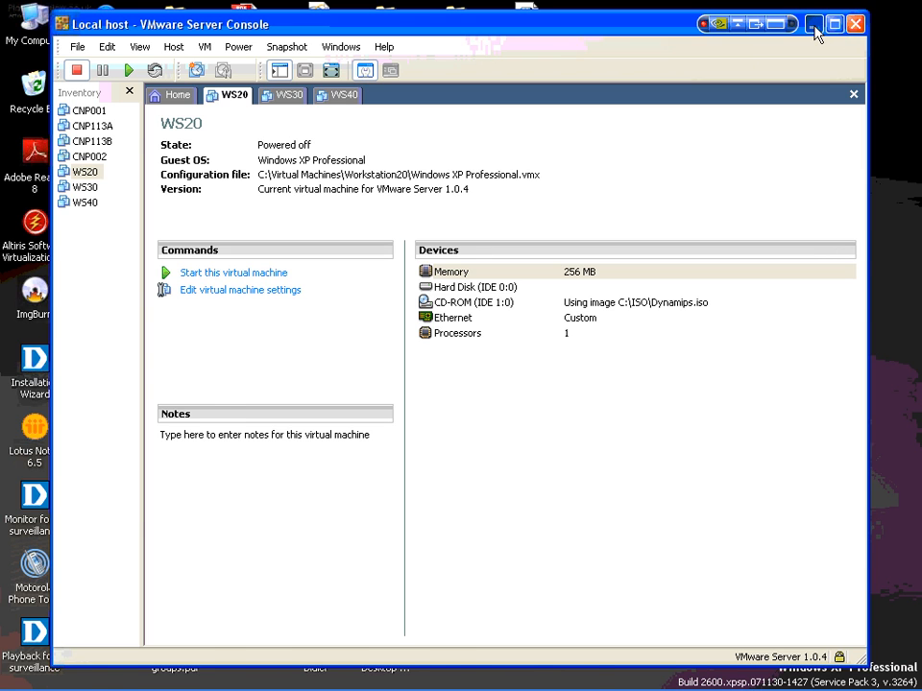
pyautogui.click(814, 25)
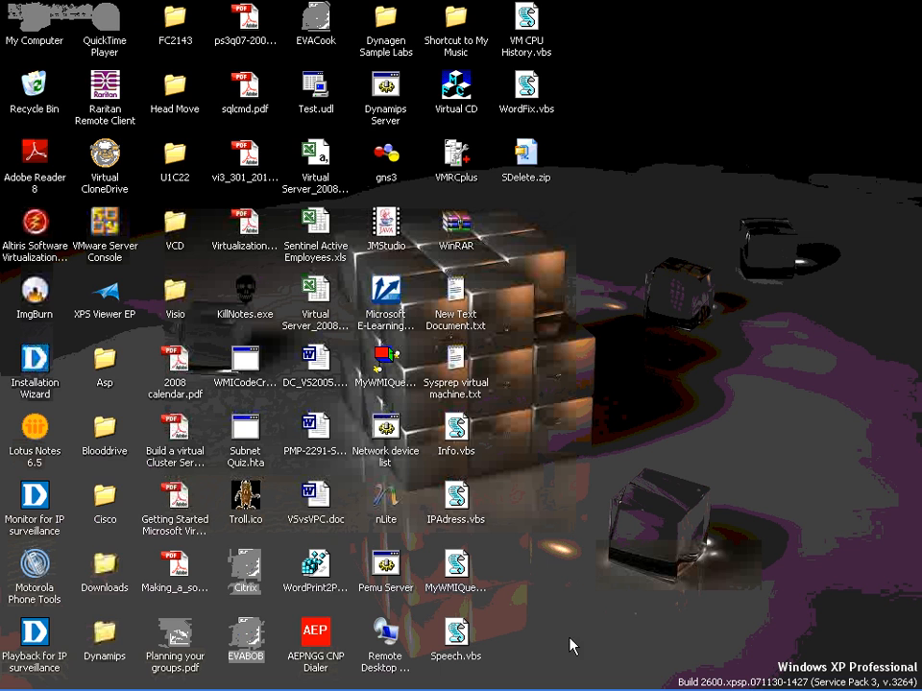
pyautogui.moveTo(593, 690)
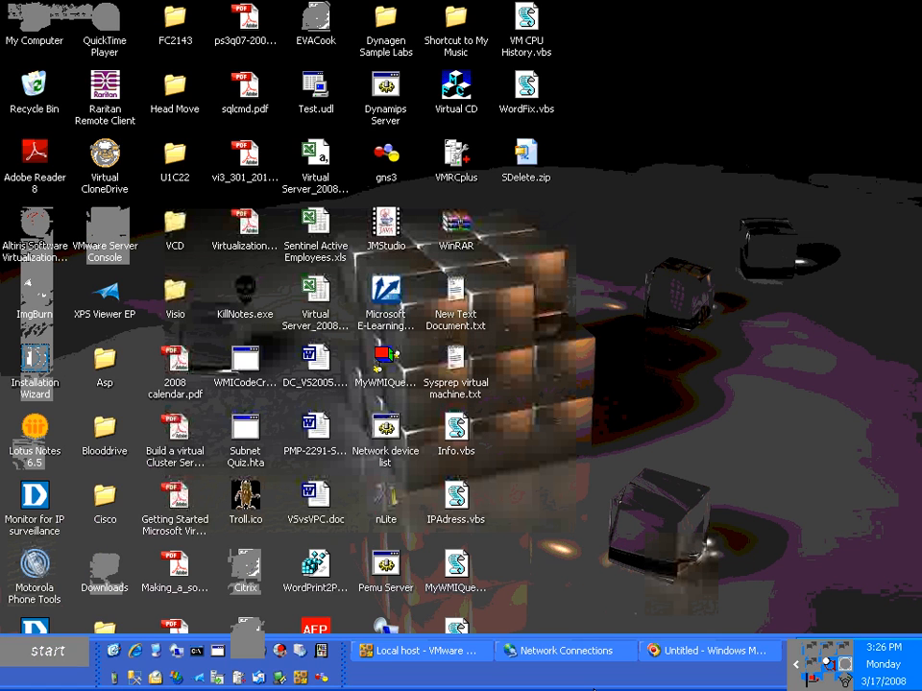
pyautogui.click(387, 437)
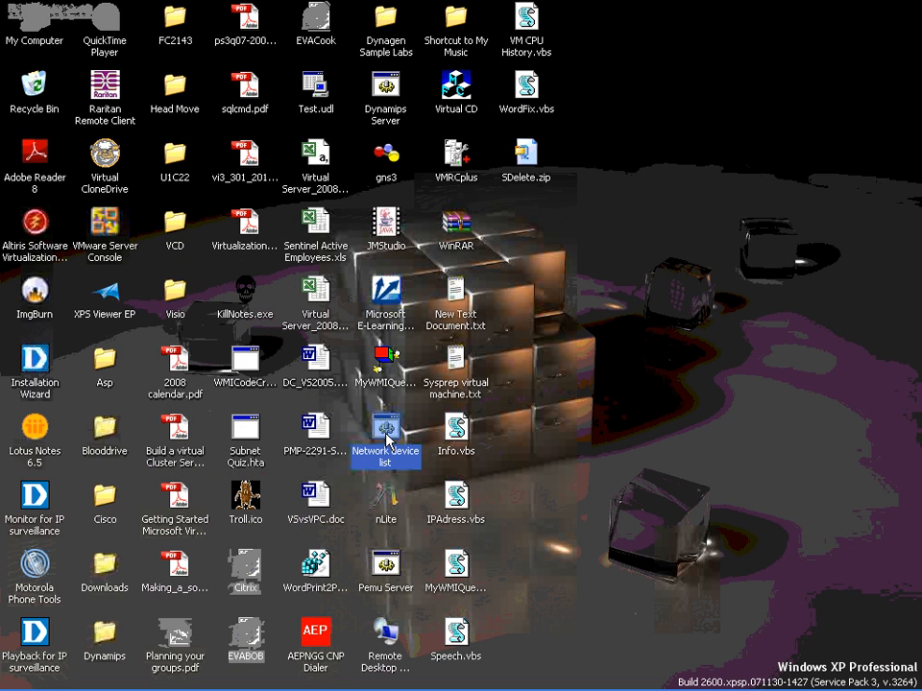
pyautogui.doubleClick(387, 437)
pyautogui.rightClick(384, 434)
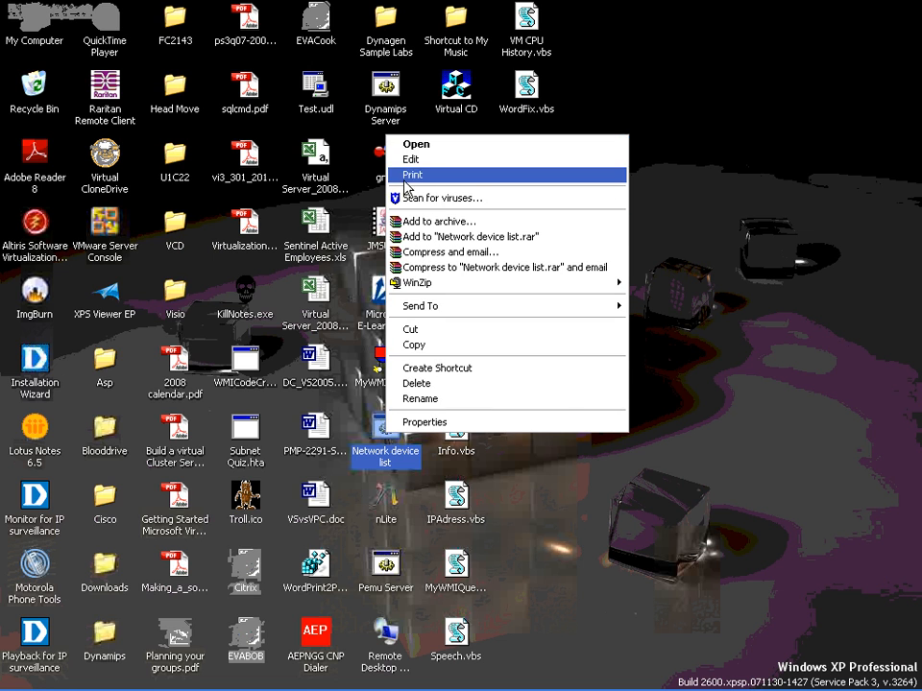
pyautogui.click(415, 146)
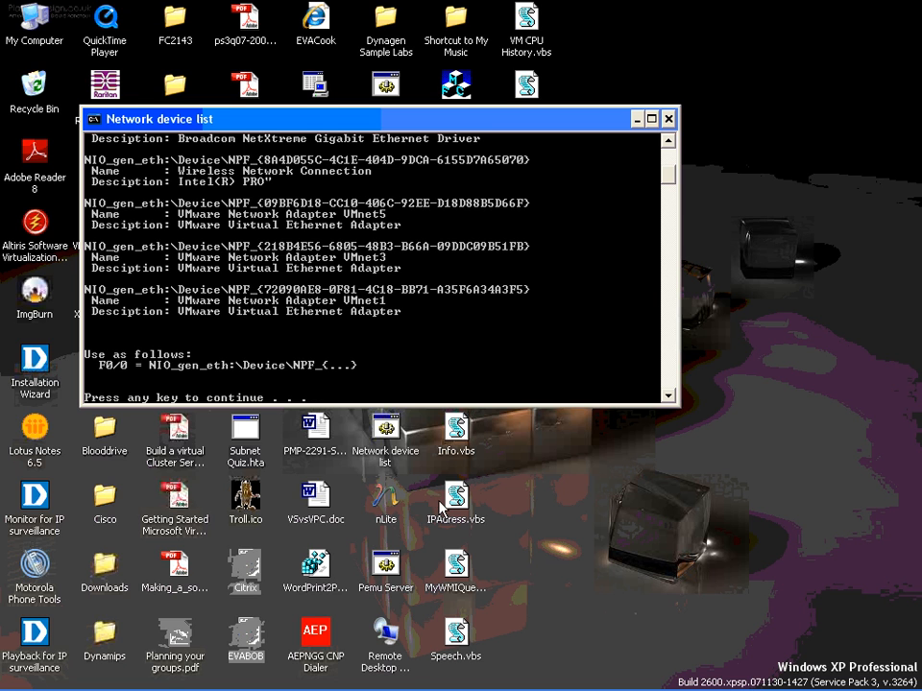
# Step: Switch to the VMware Server Console and set WS40's Ethernet adapter to the custom virtual network VMnet5 (Host-only)
pyautogui.moveTo(540, 688)
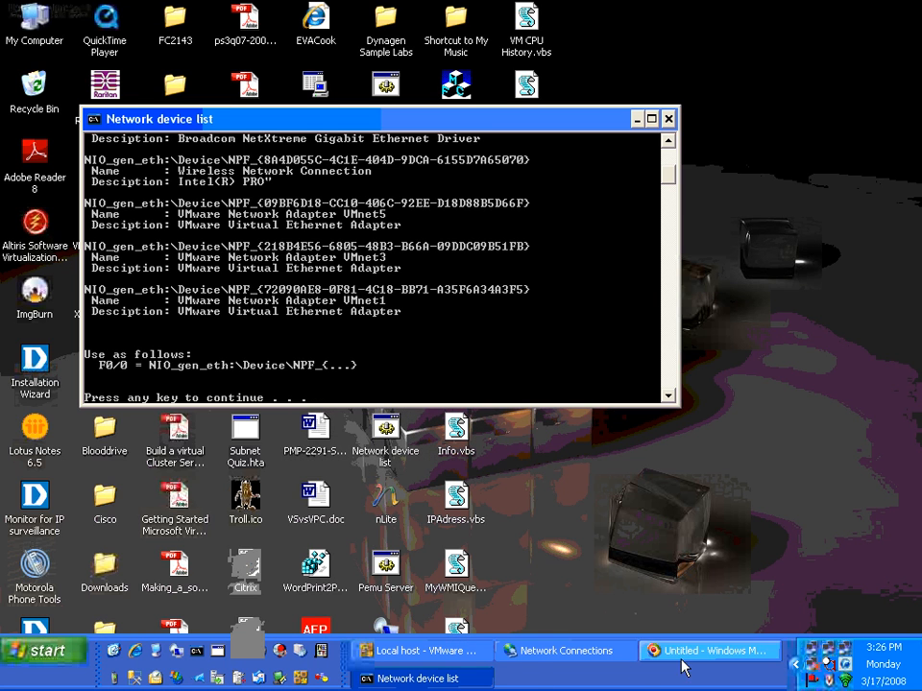
pyautogui.click(445, 656)
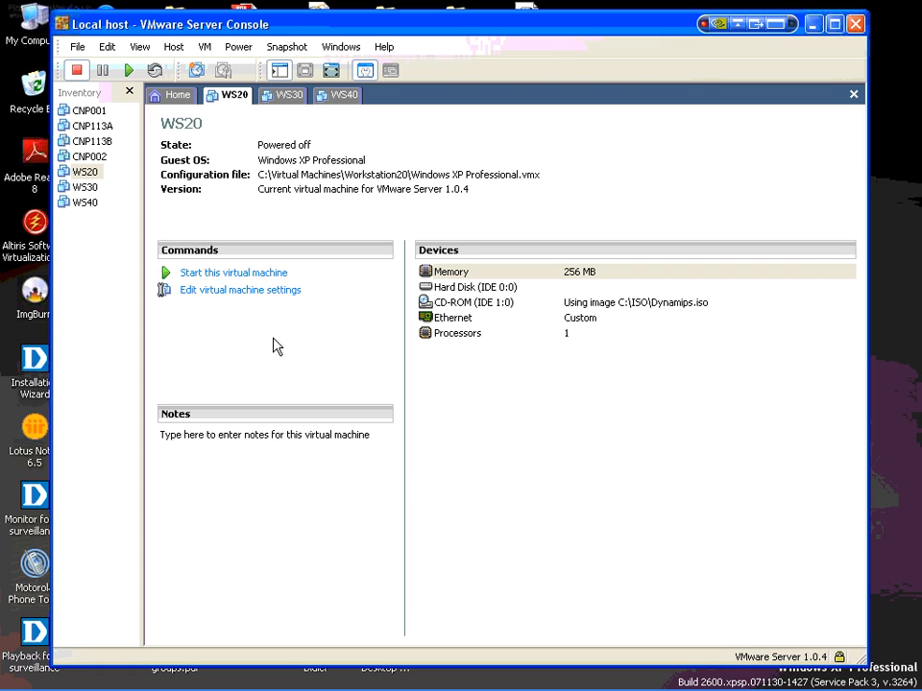
pyautogui.click(347, 96)
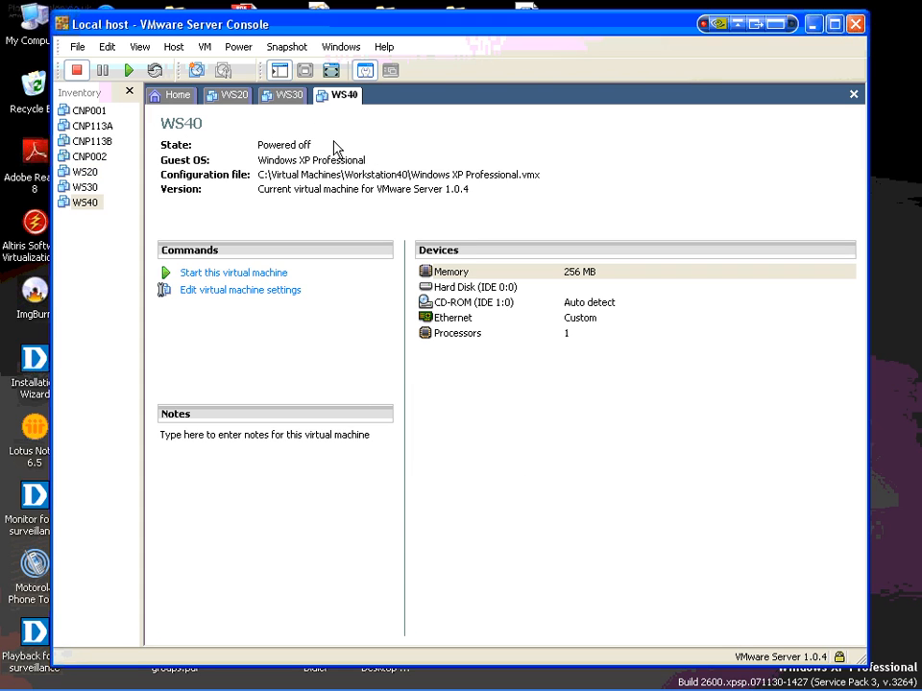
pyautogui.click(220, 300)
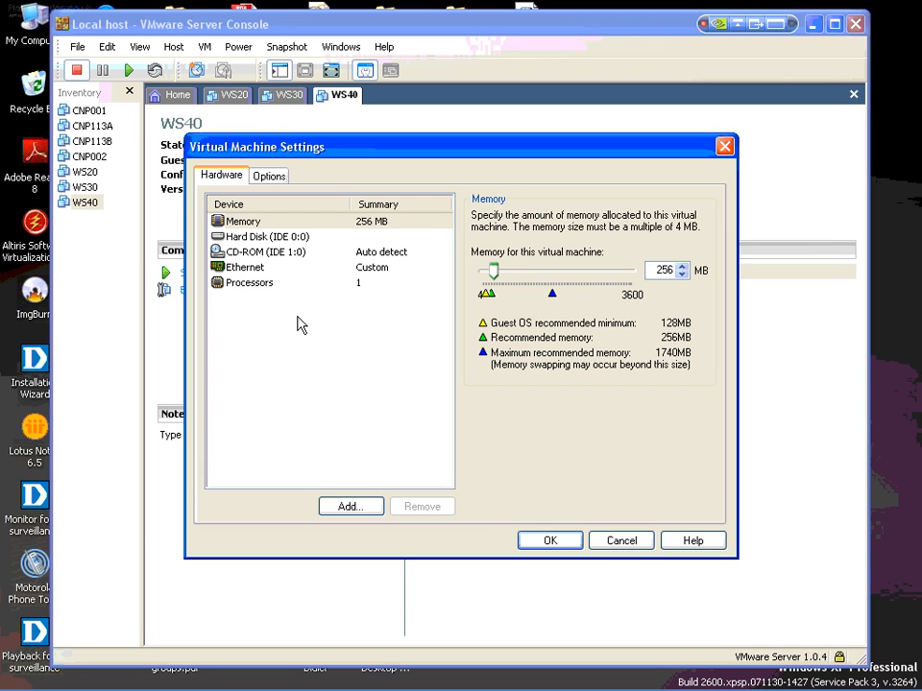
pyautogui.click(243, 268)
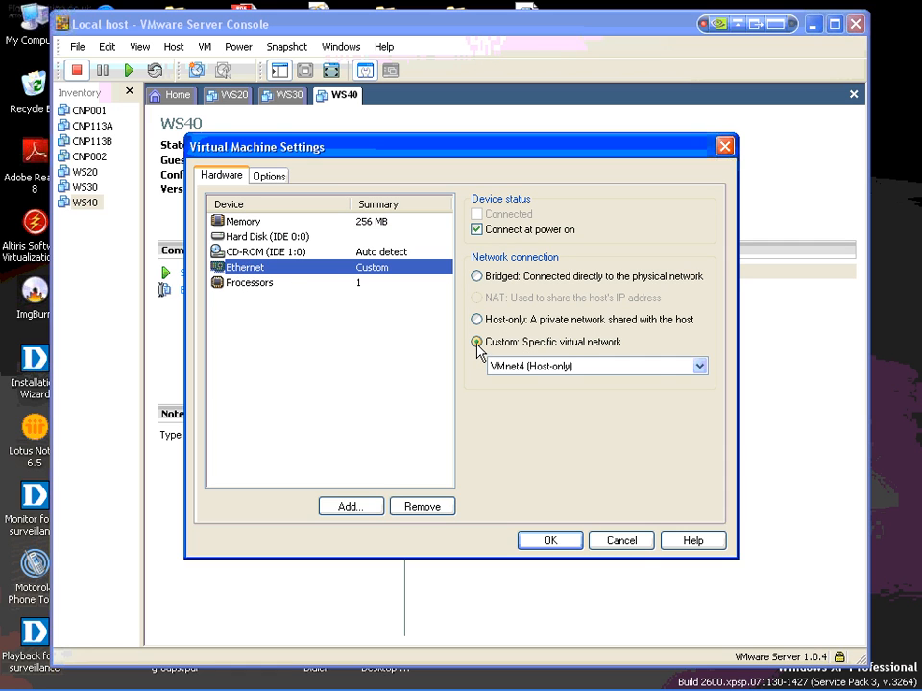
pyautogui.click(700, 366)
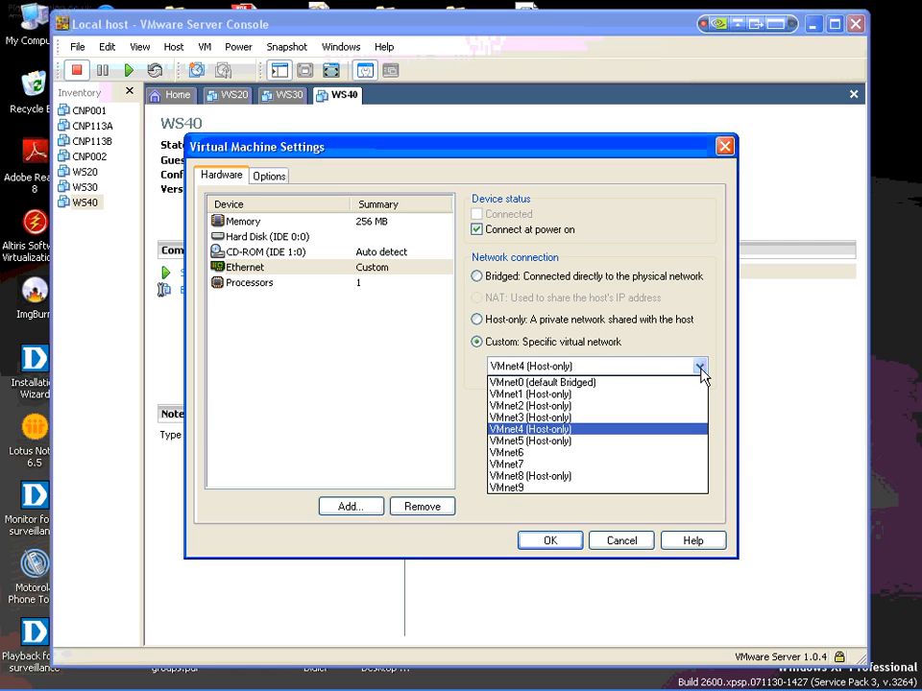
pyautogui.click(535, 441)
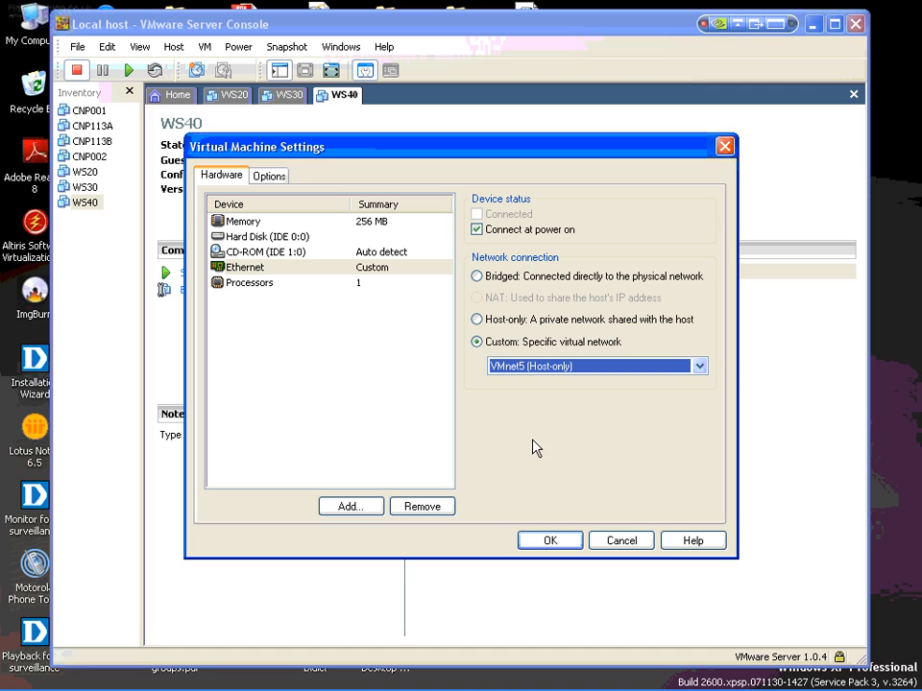
pyautogui.click(547, 541)
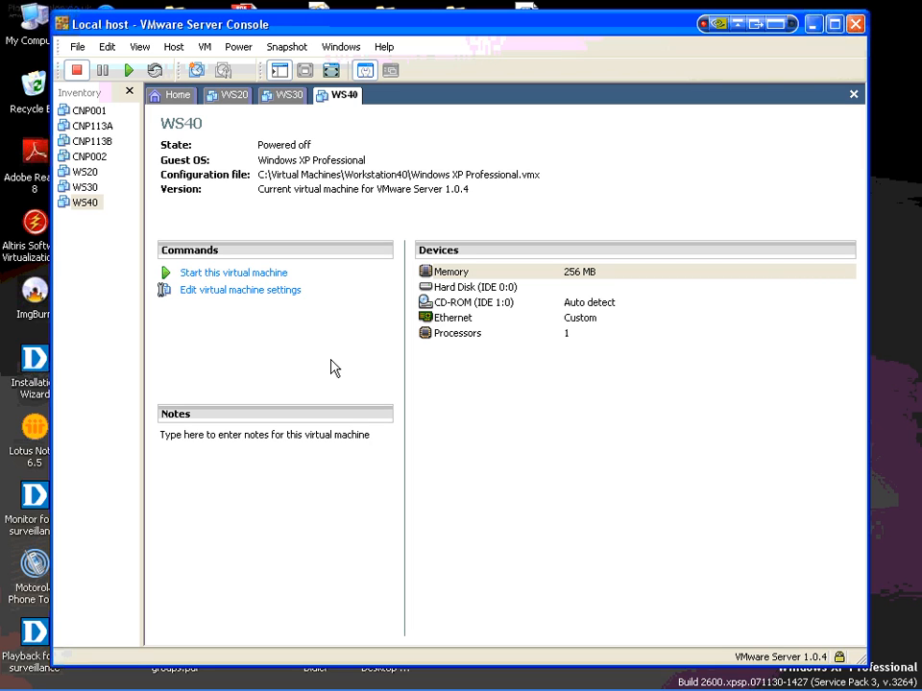
# Step: Set WS40's Ethernet adapter back to the custom virtual network VMnet4 (Host-only)
pyautogui.click(275, 291)
pyautogui.click(249, 268)
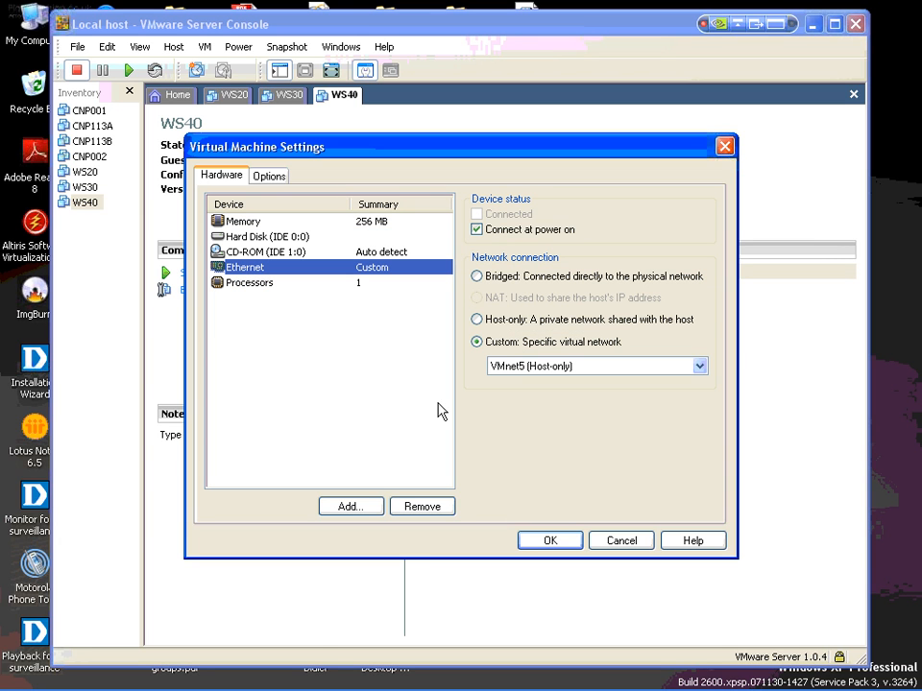
pyautogui.click(700, 367)
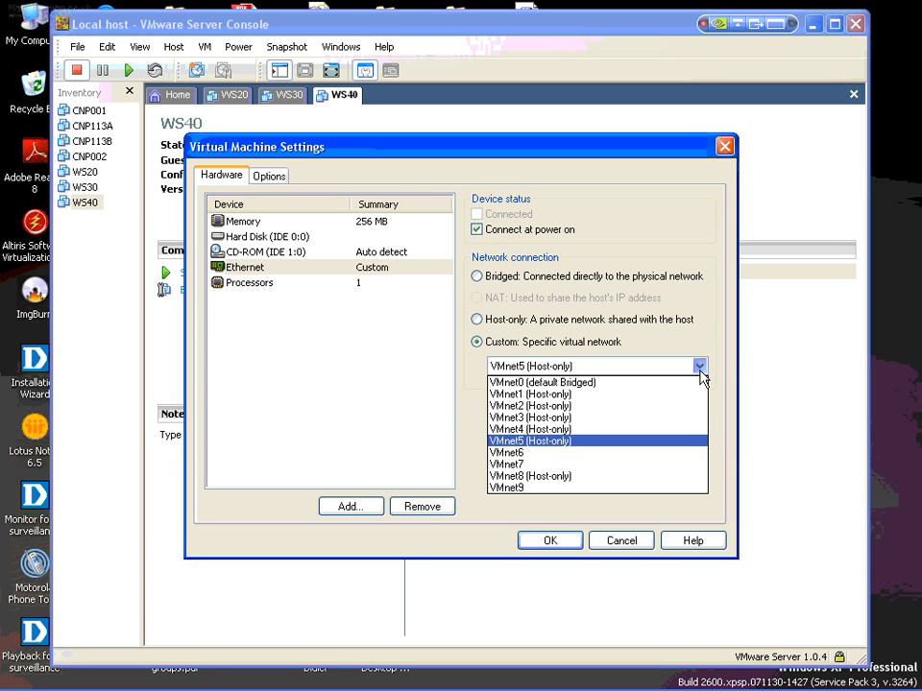
pyautogui.click(519, 430)
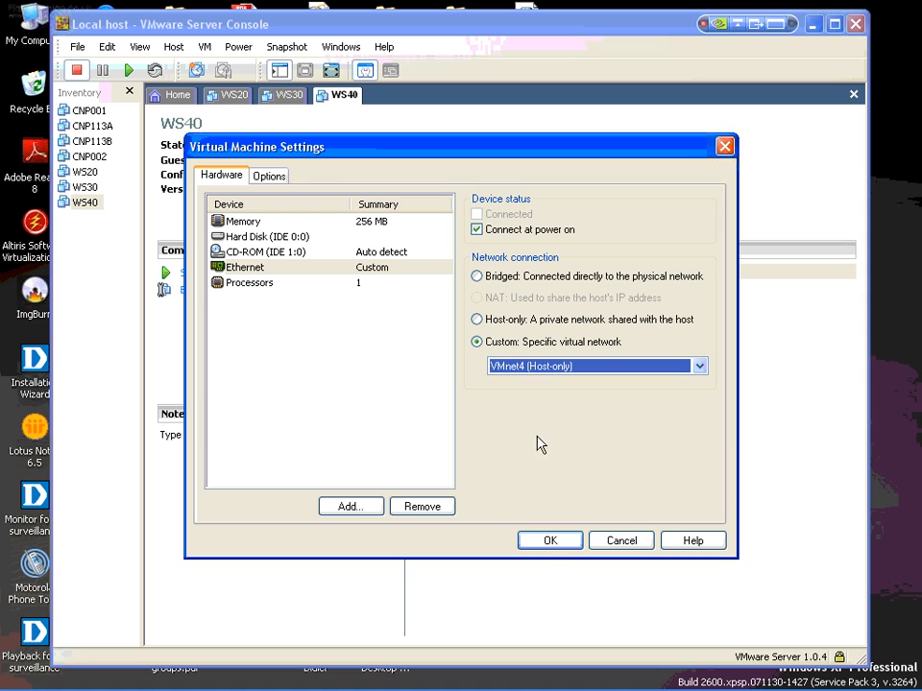
pyautogui.click(549, 540)
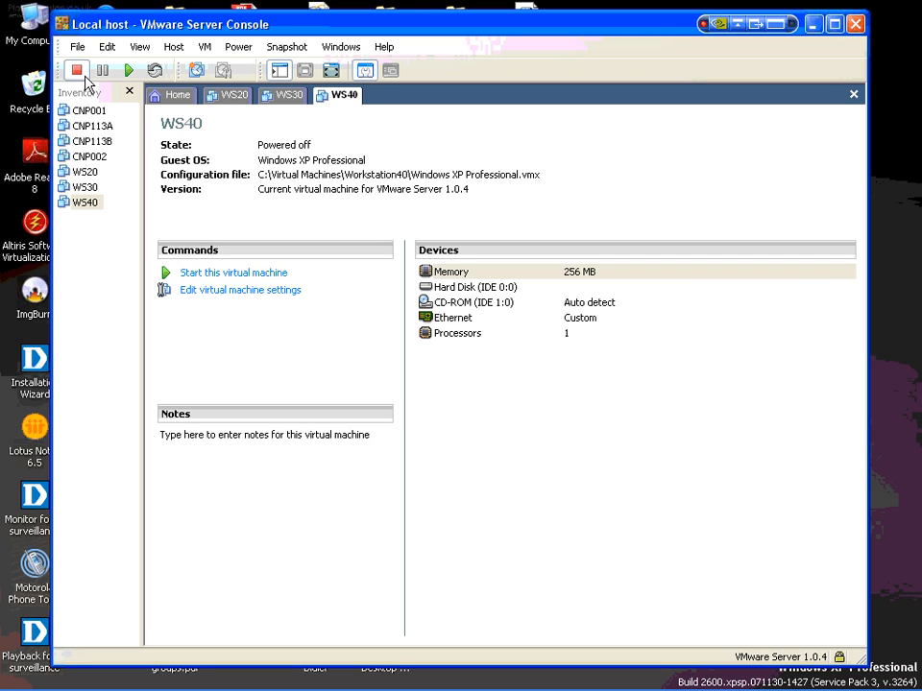
# Step: Exit the VMware Server Console and launch GNS3 from the desktop
pyautogui.click(73, 47)
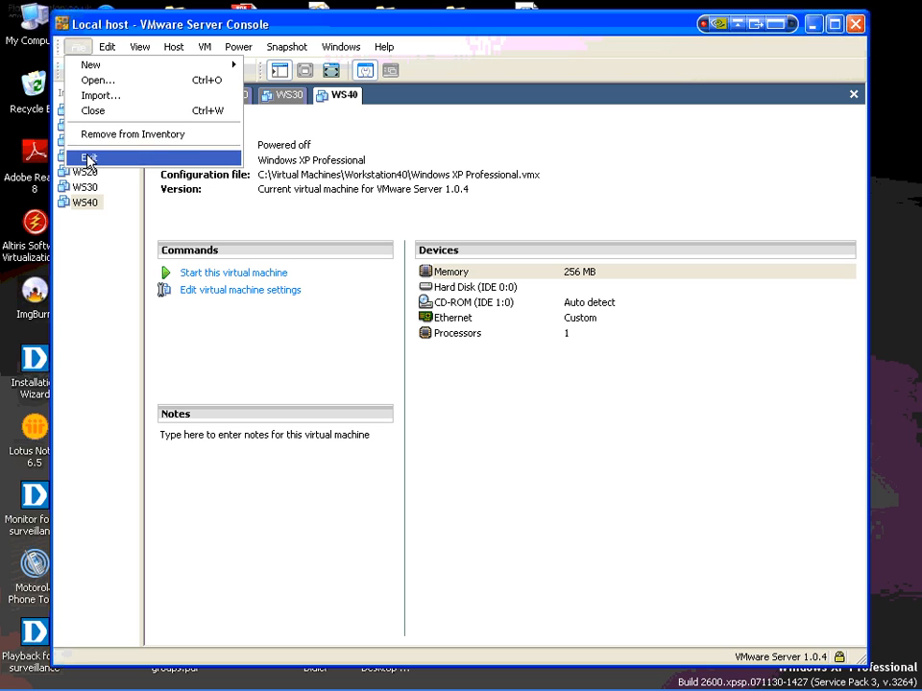
pyautogui.click(87, 158)
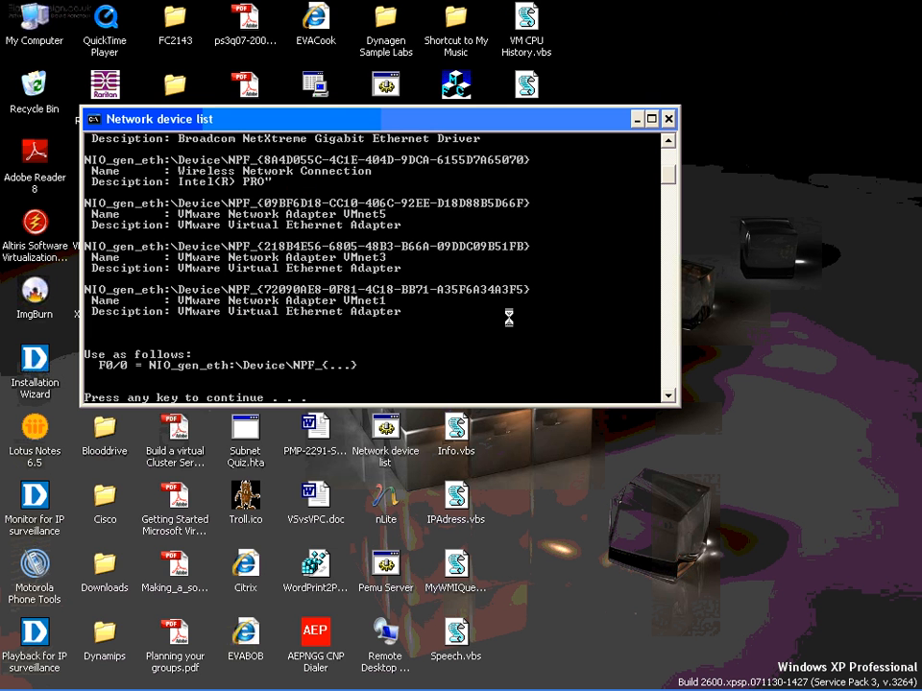
pyautogui.moveTo(379, 120); pyautogui.dragTo(344, 334)
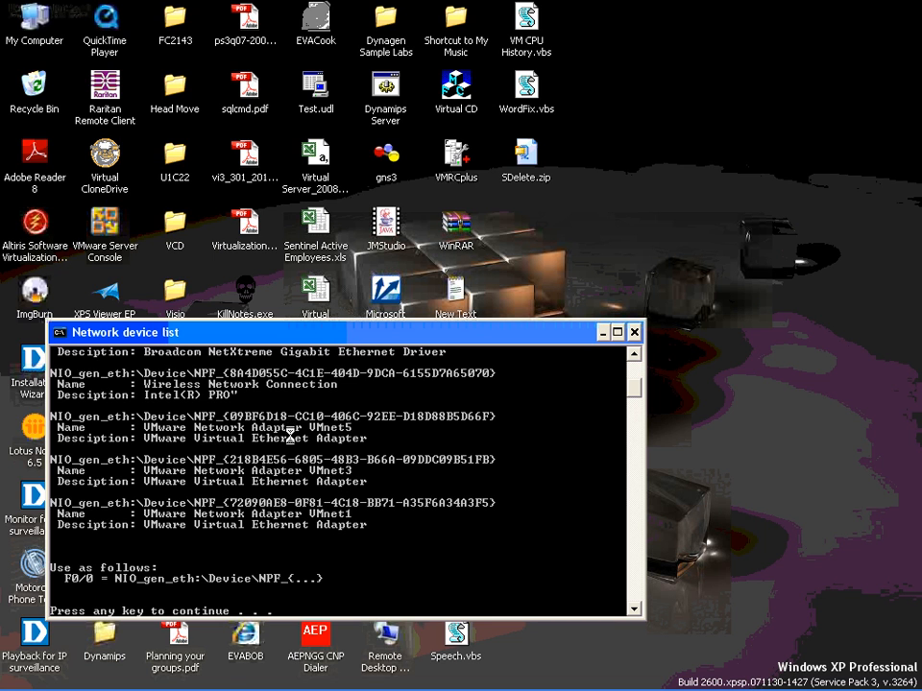
pyautogui.click(398, 167)
pyautogui.doubleClick(394, 162)
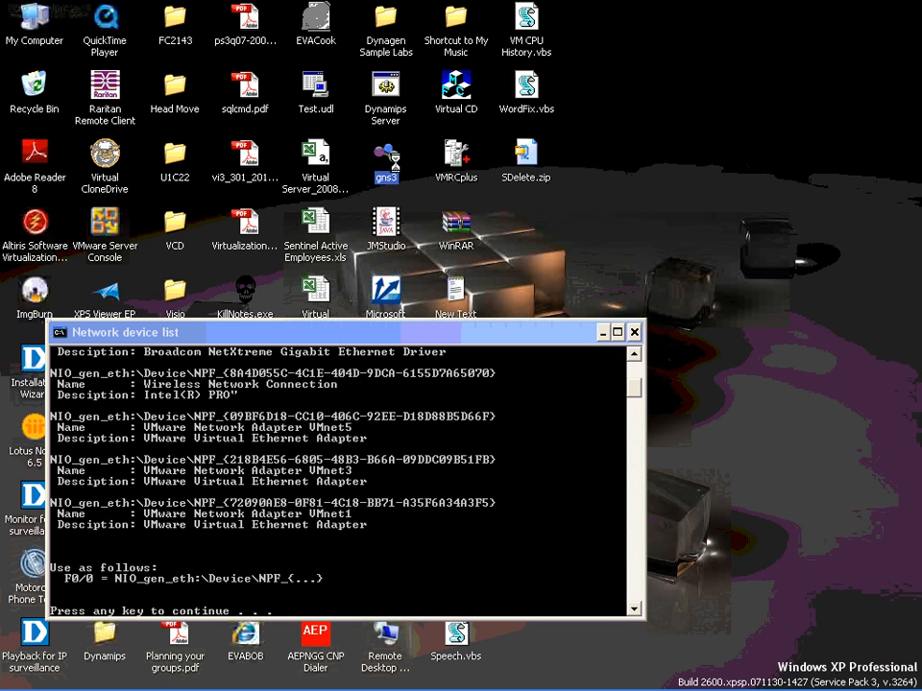
pyautogui.rightClick(395, 161)
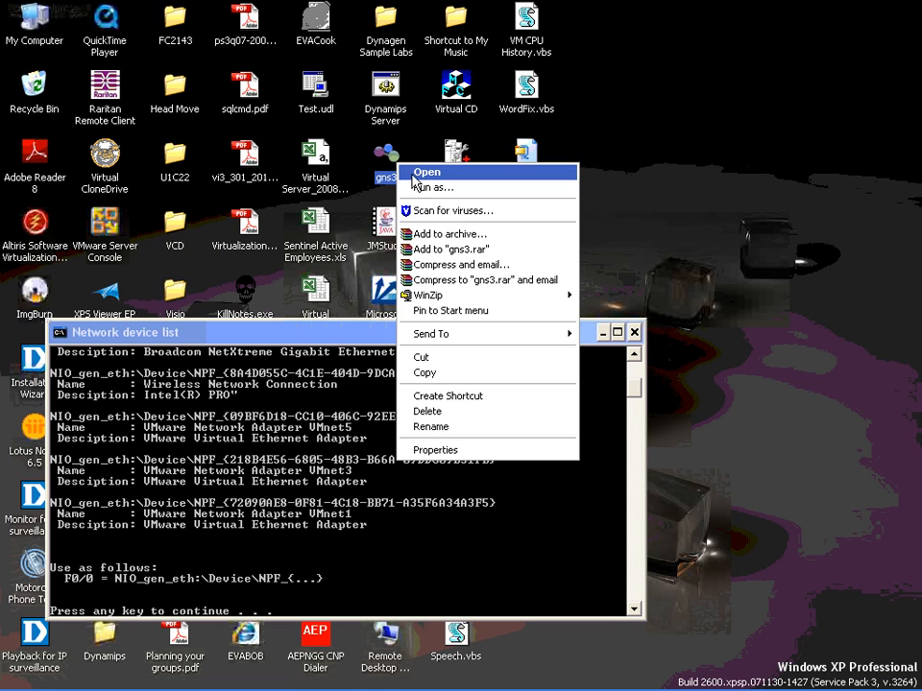
pyautogui.click(412, 176)
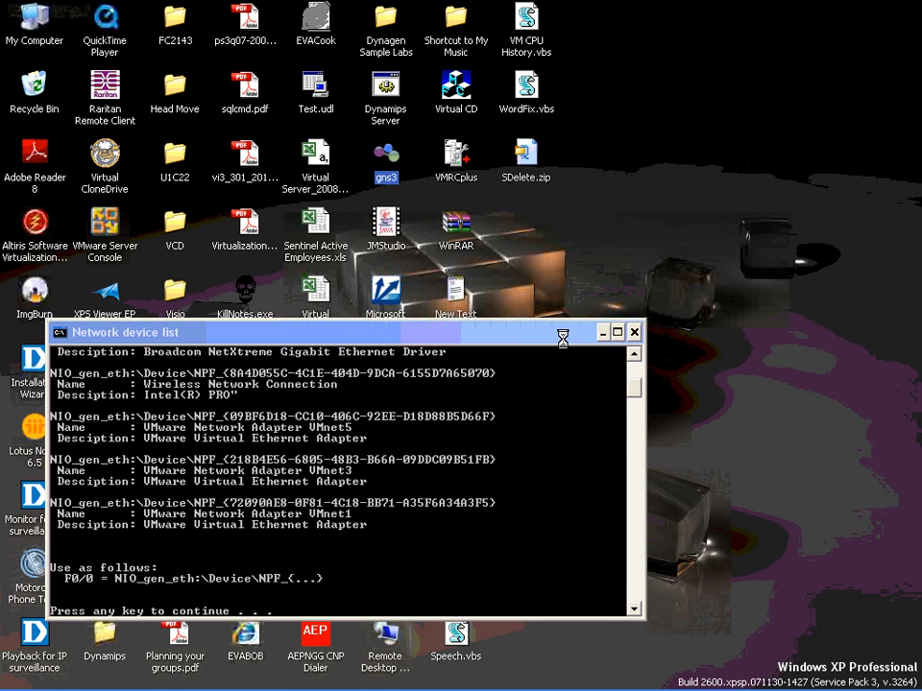
# Step: Close the Network Connections window, and place a router and a cloud below it in the GNS3 topology
pyautogui.moveTo(548, 688)
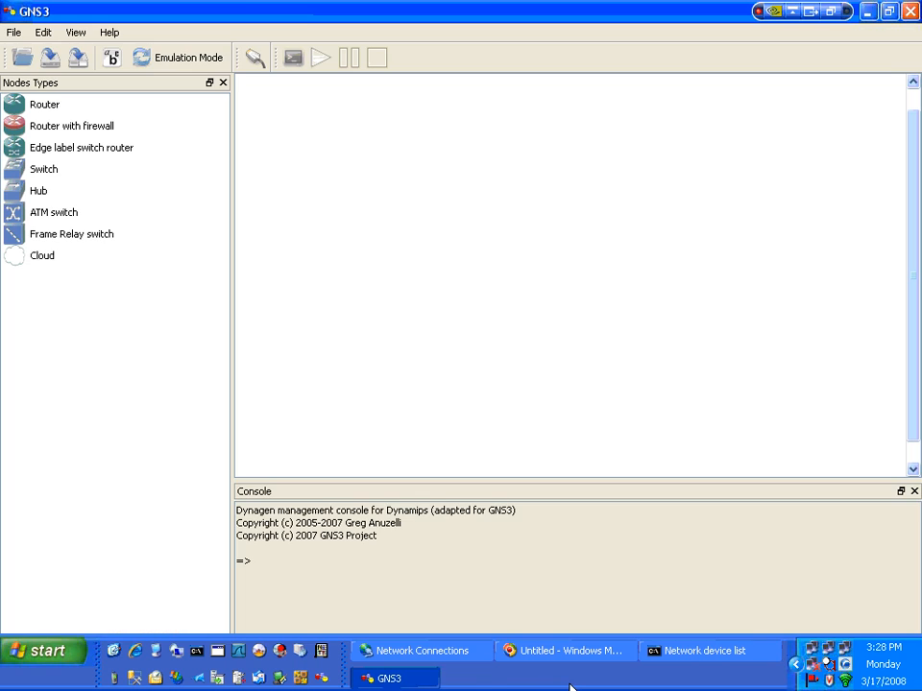
pyautogui.click(457, 657)
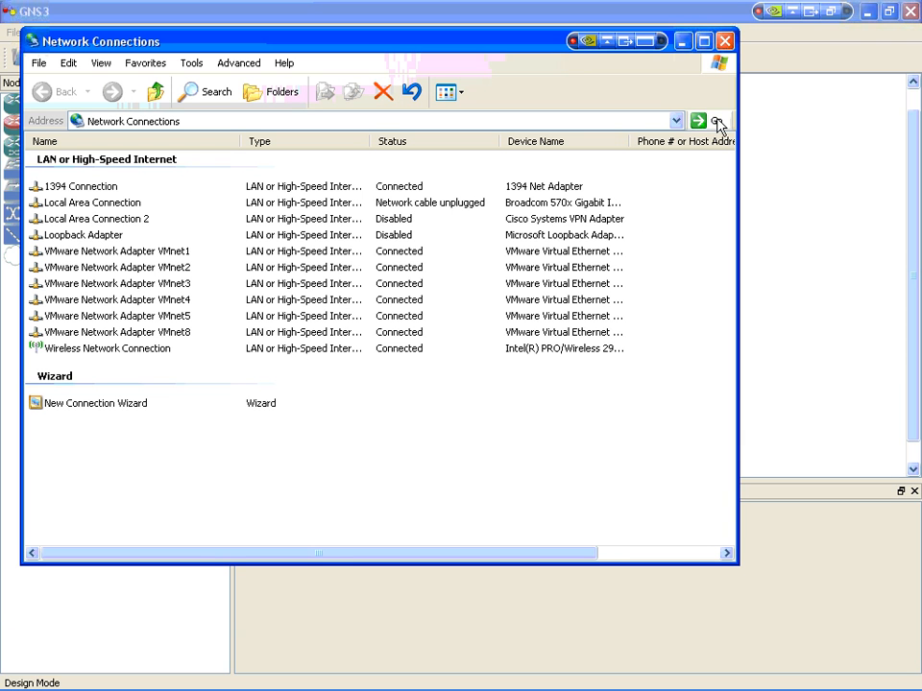
pyautogui.click(726, 43)
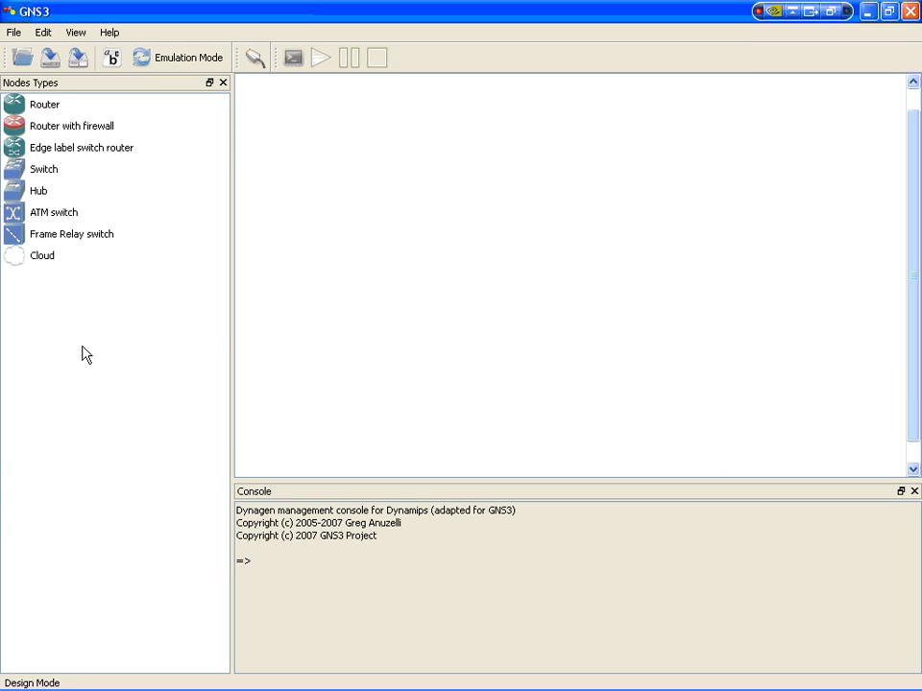
pyautogui.moveTo(45, 104); pyautogui.dragTo(543, 160)
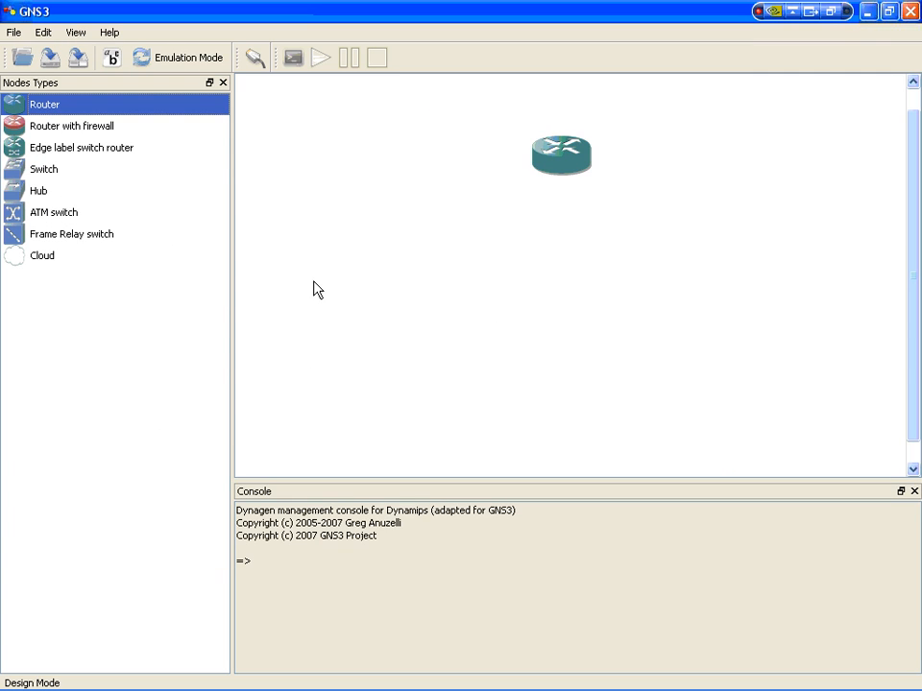
pyautogui.moveTo(56, 258); pyautogui.dragTo(477, 275)
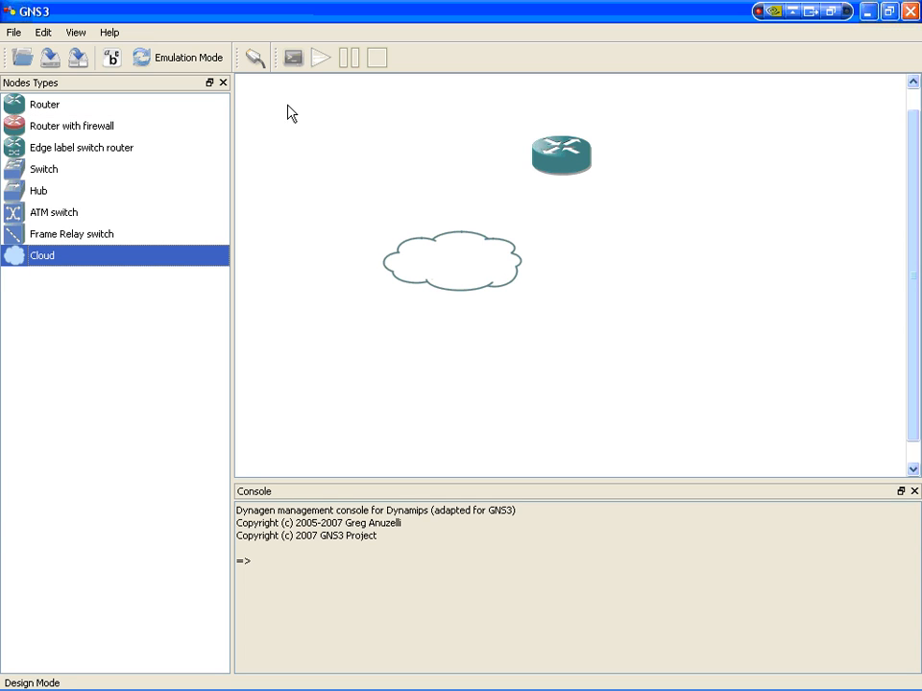
# Step: Review the router's general, memory, slot and advanced settings in the node configurator, and apply the configuration
pyautogui.rightClick(545, 161)
pyautogui.click(571, 171)
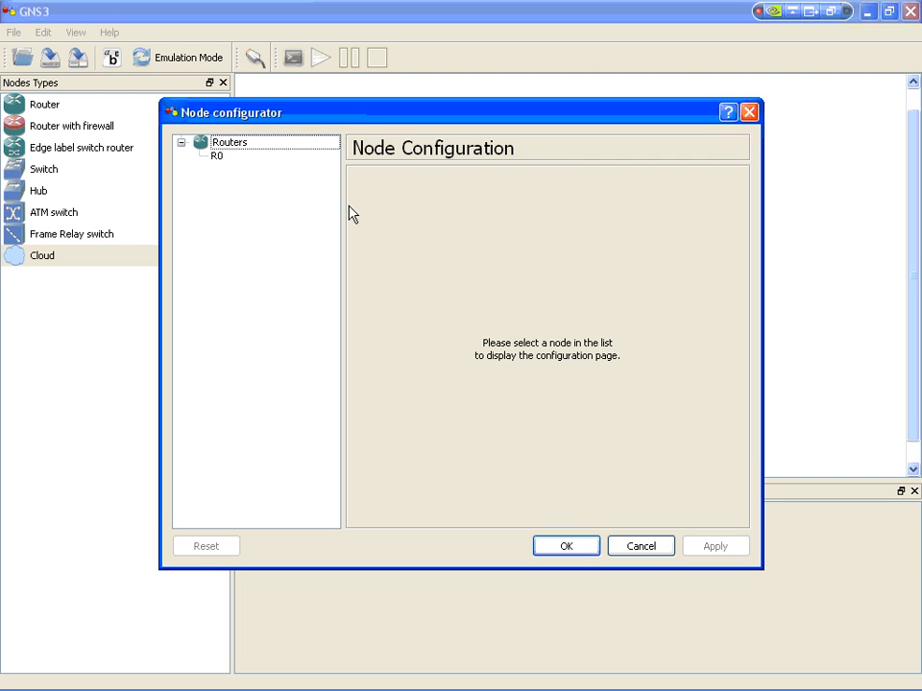
pyautogui.click(217, 155)
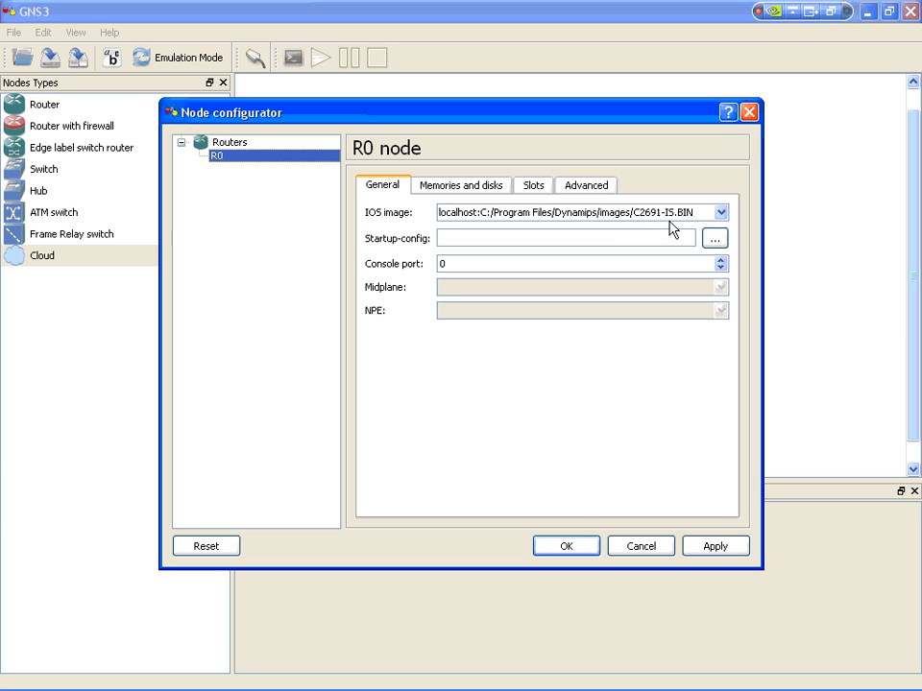
pyautogui.click(464, 187)
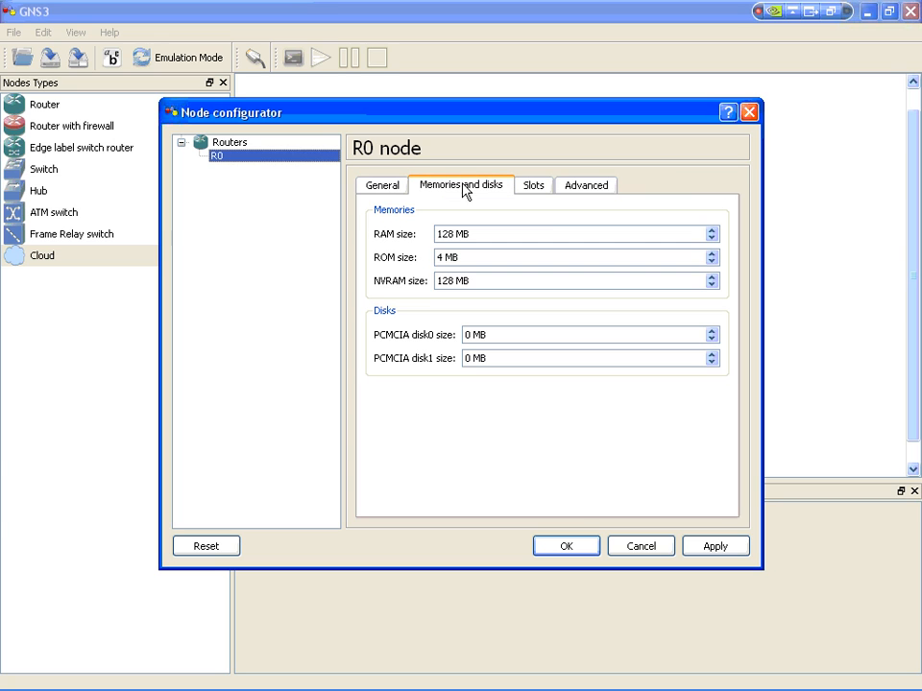
pyautogui.click(536, 189)
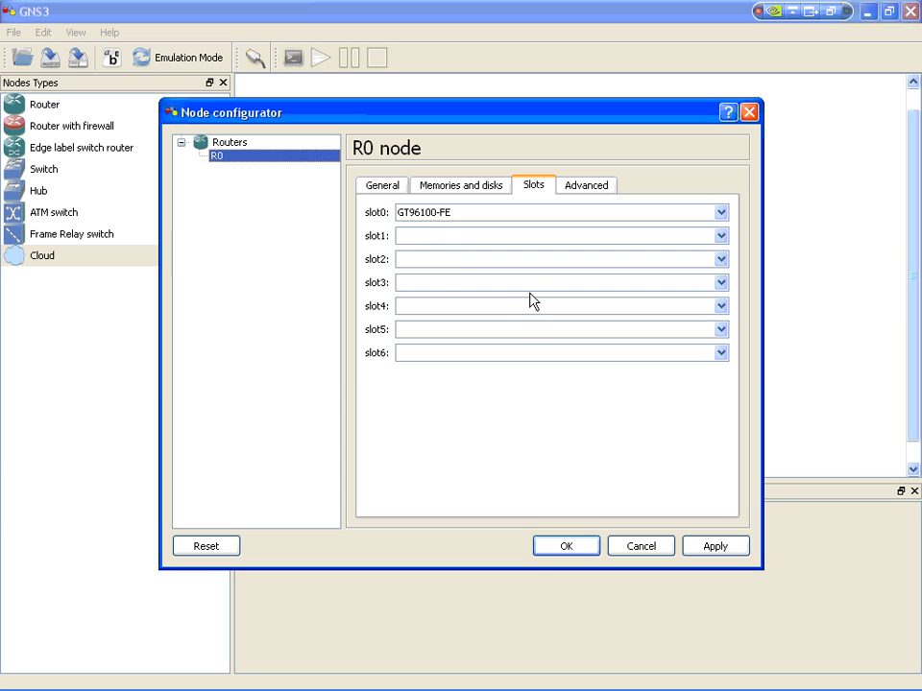
pyautogui.click(596, 186)
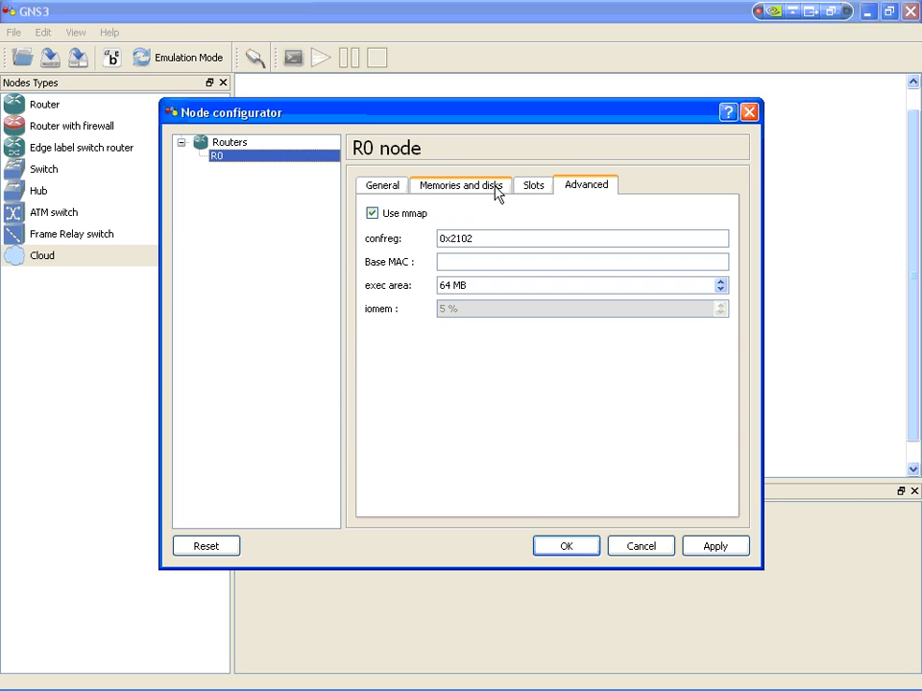
pyautogui.click(531, 188)
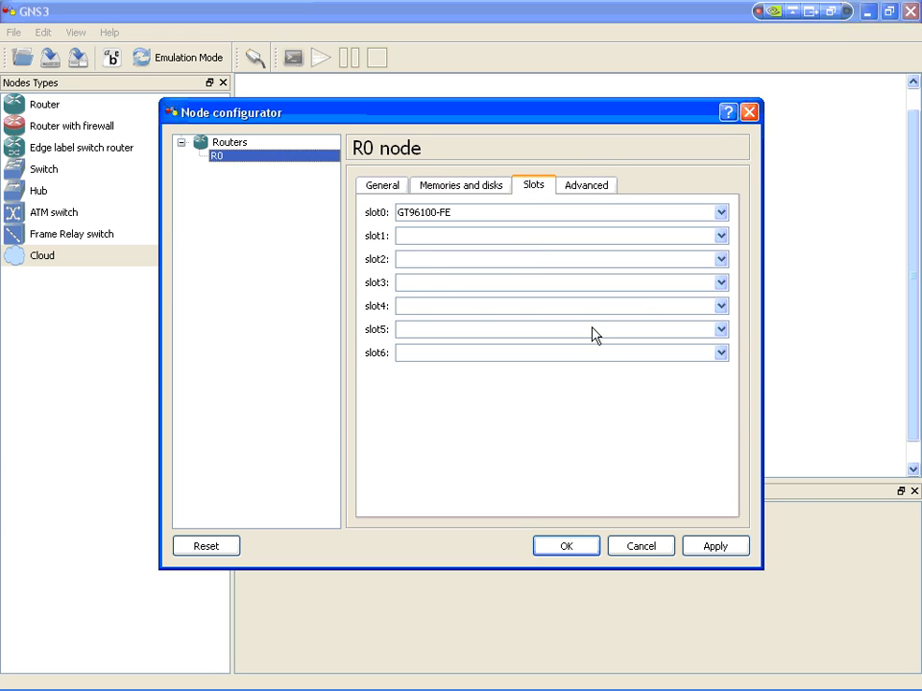
pyautogui.click(715, 547)
pyautogui.click(567, 546)
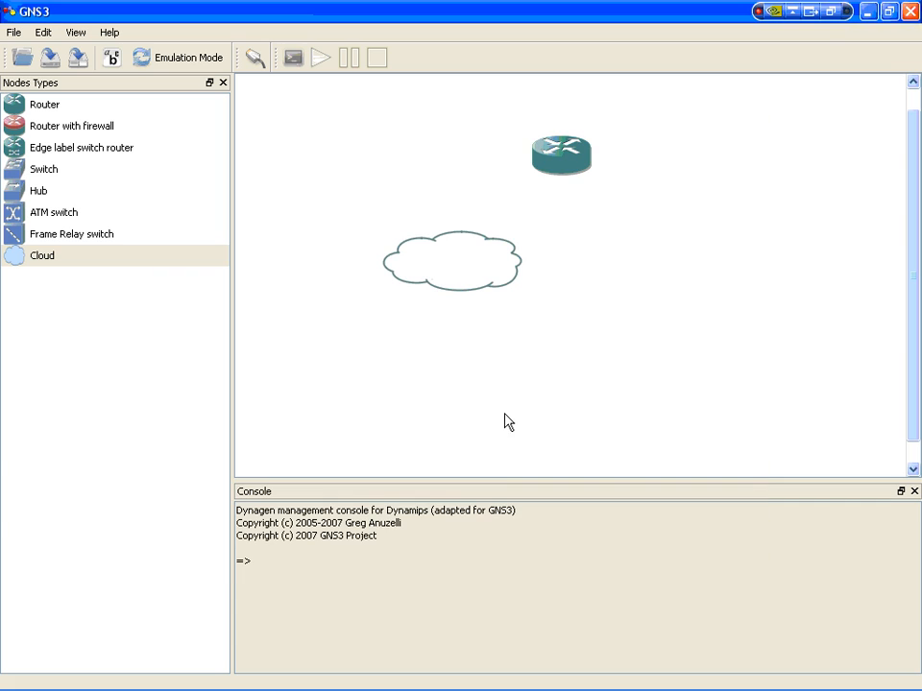
# Step: Show the node hostnames, and open cloud C0's Ethernet NIO settings alongside the network device list
pyautogui.click(114, 59)
pyautogui.rightClick(465, 274)
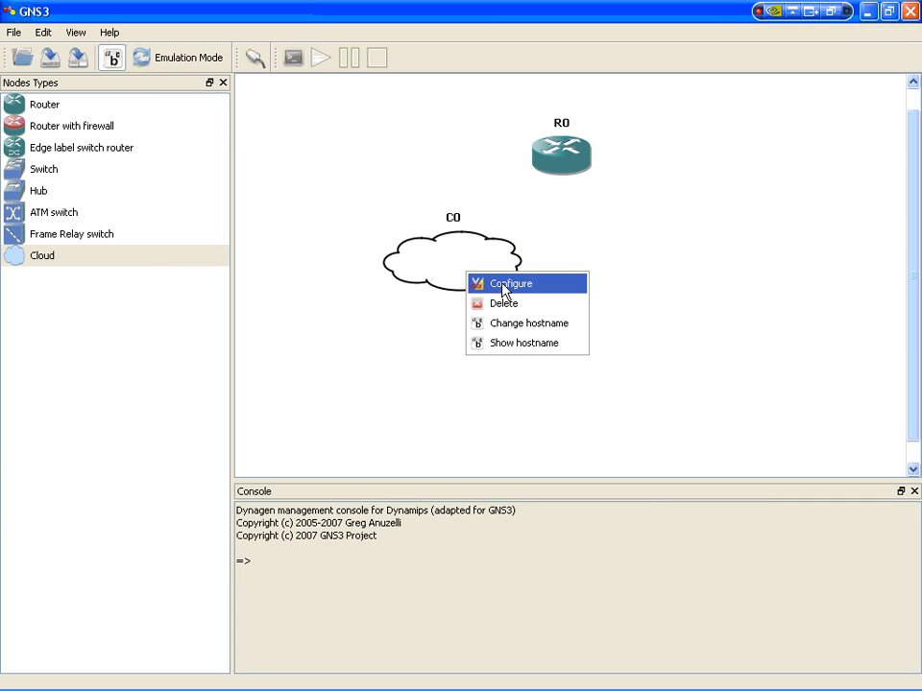
pyautogui.click(507, 284)
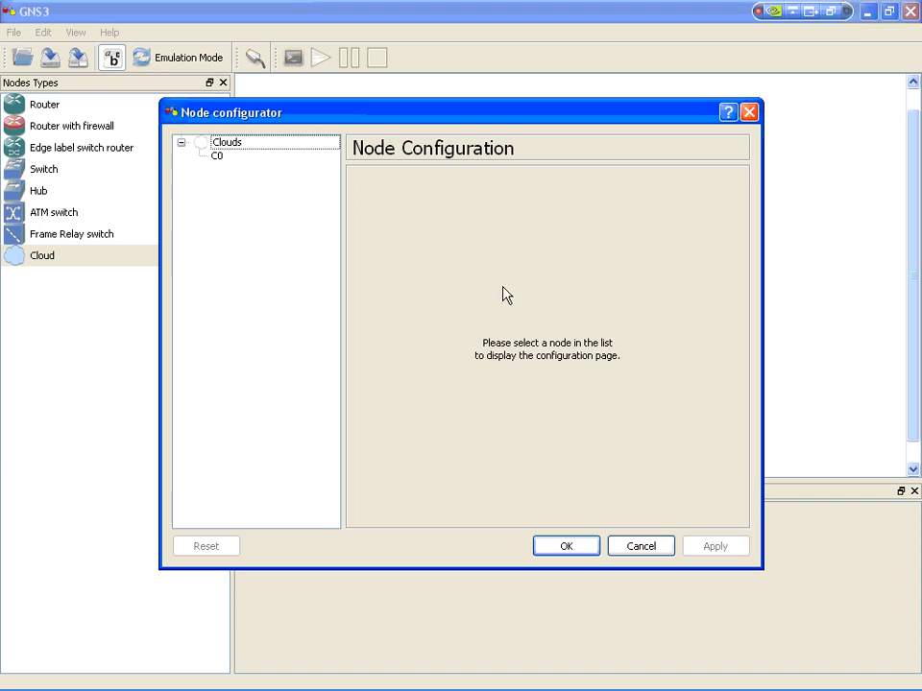
pyautogui.click(219, 160)
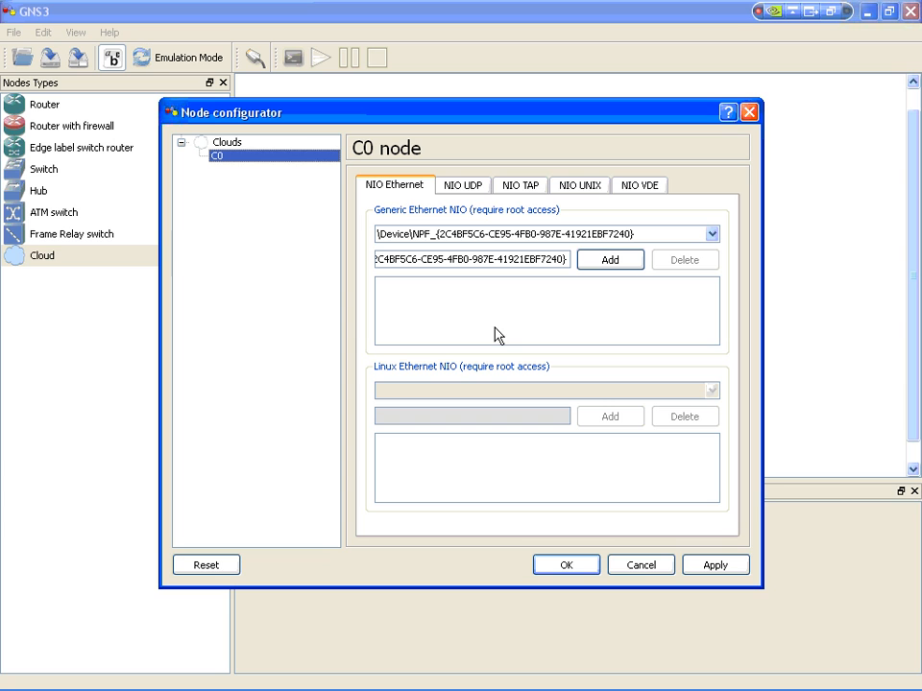
pyautogui.click(712, 237)
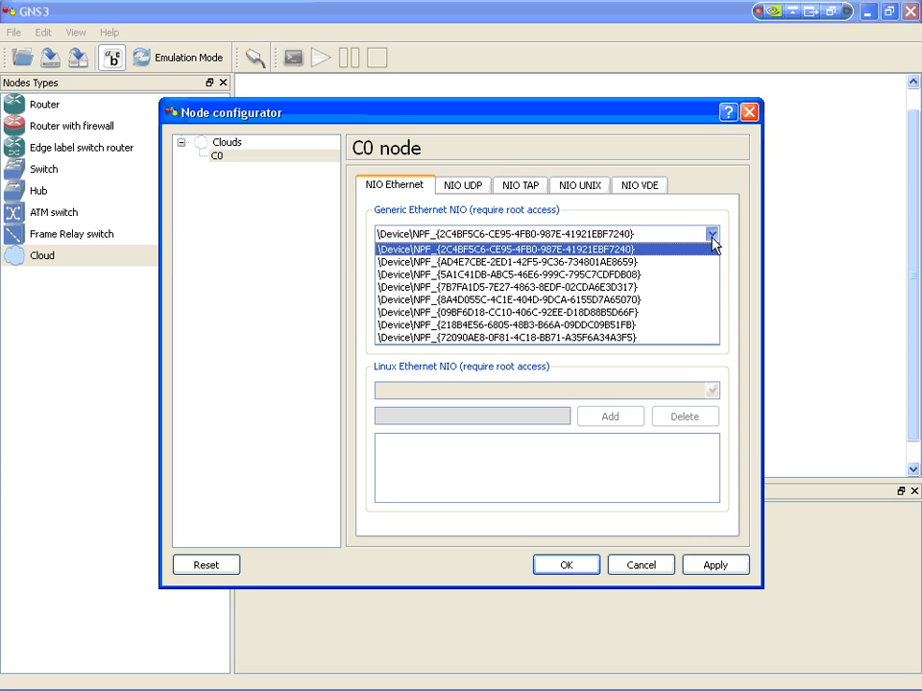
pyautogui.click(710, 249)
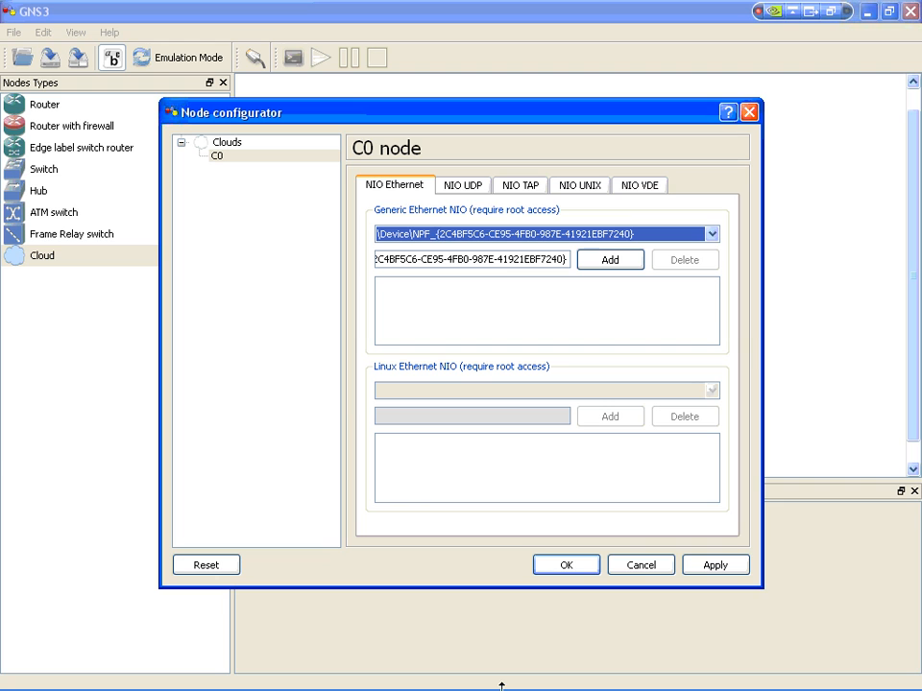
pyautogui.click(535, 662)
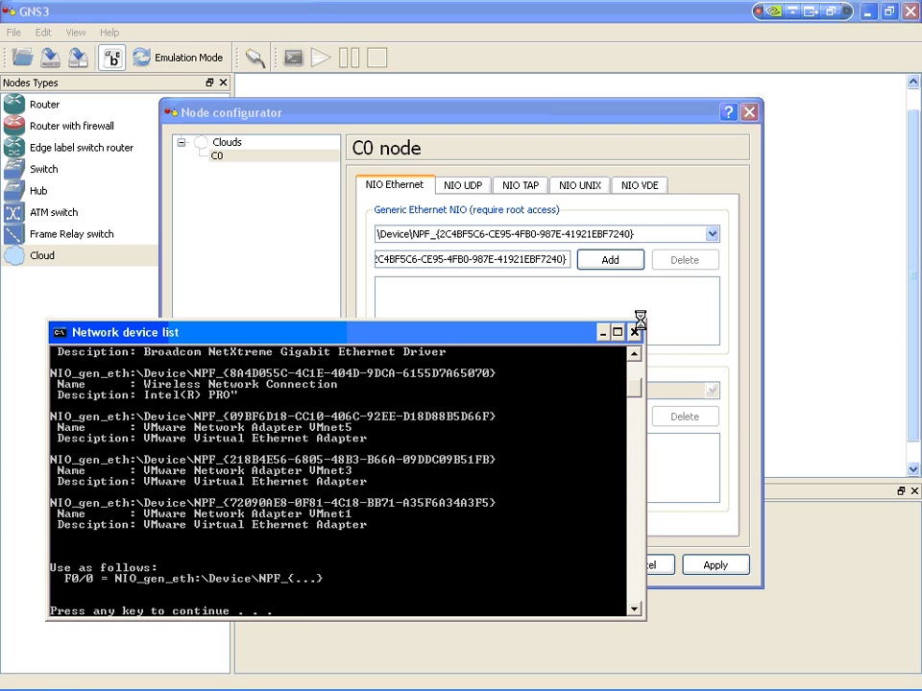
# Step: Add VMnet5's device \Device\NPF_{09BF6D18-CC10-406C-92EE-D18D88B5D66F} to C0 as a generic Ethernet NIO, accept the configuration, and close the device list
pyautogui.click(713, 236)
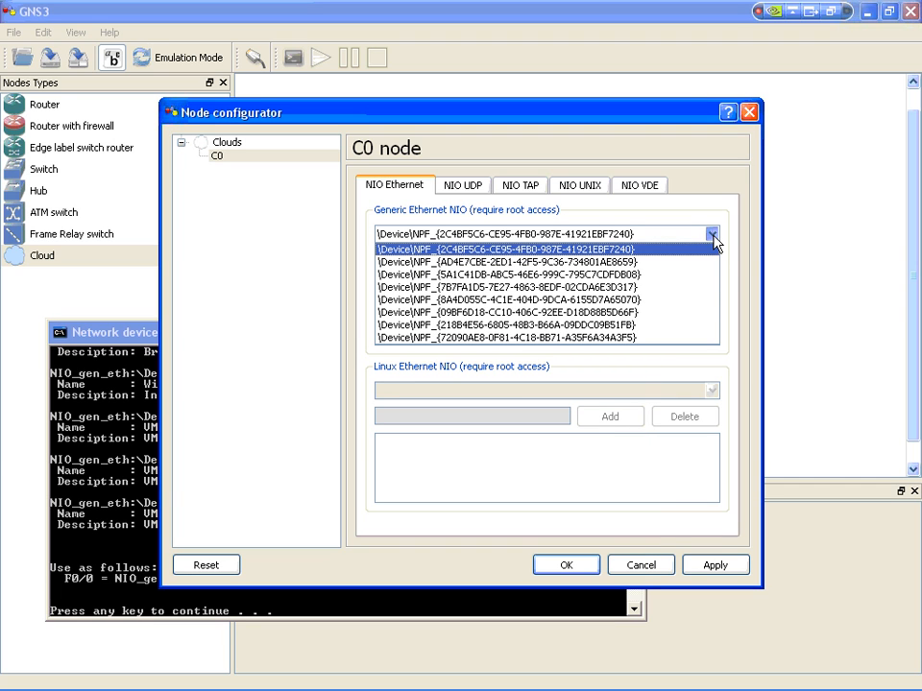
pyautogui.click(624, 313)
pyautogui.click(611, 264)
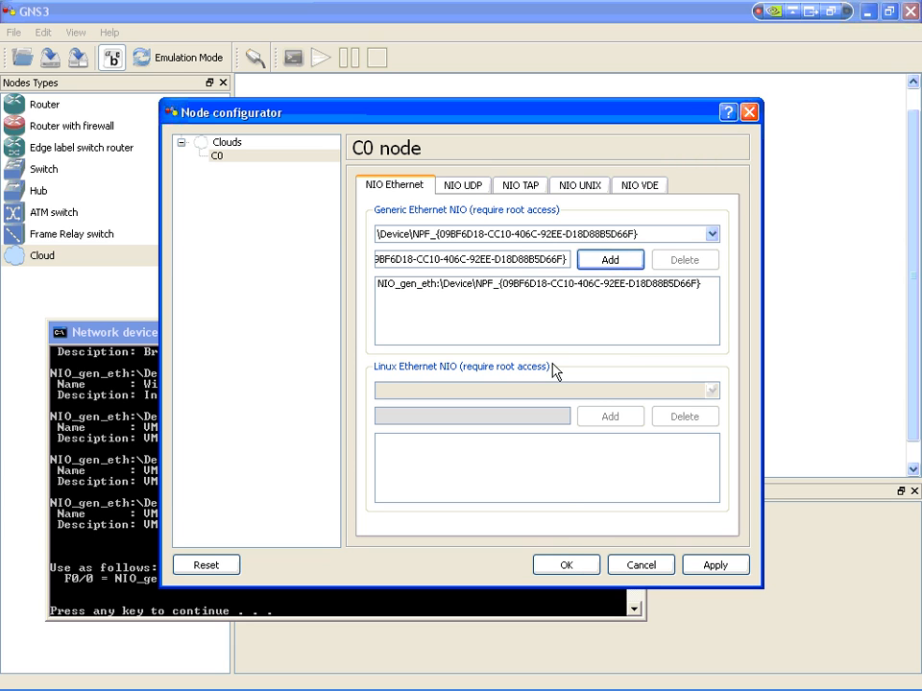
pyautogui.click(568, 565)
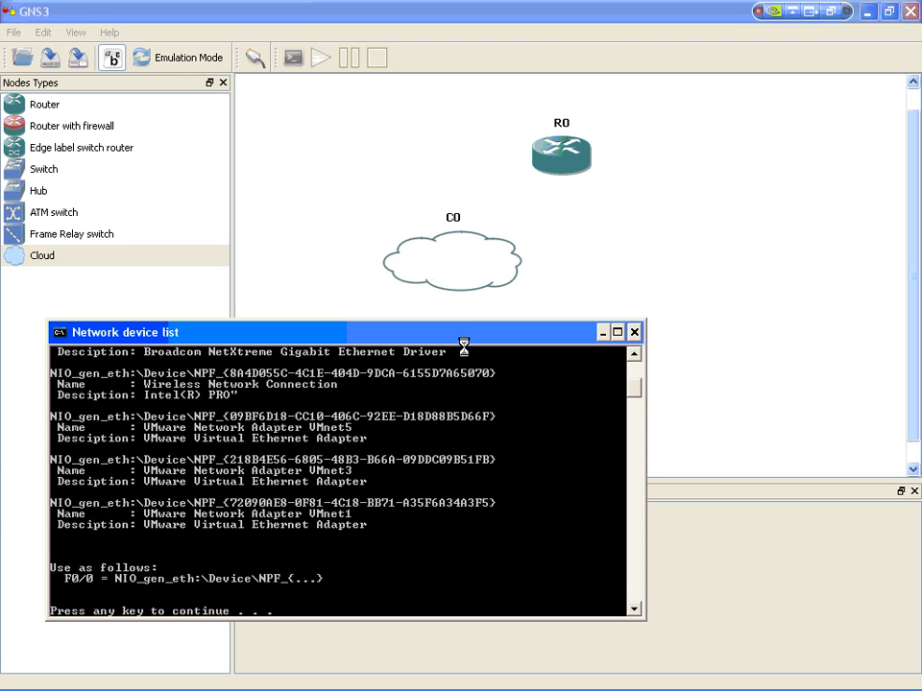
pyautogui.press('Return')
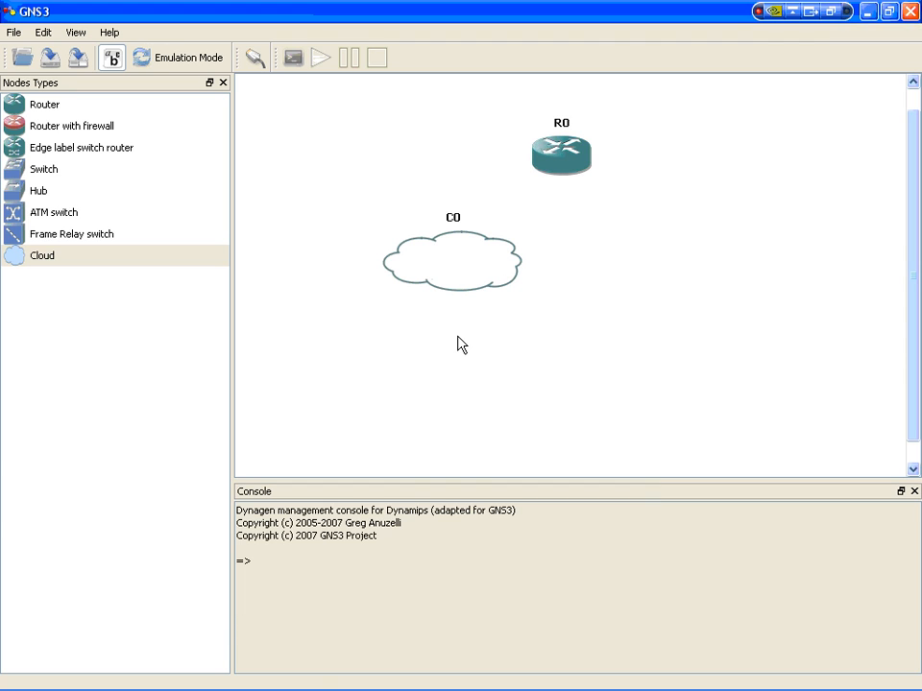
# Step: Connect router R0 to cloud C0 with a FastEthernet link
pyautogui.click(256, 64)
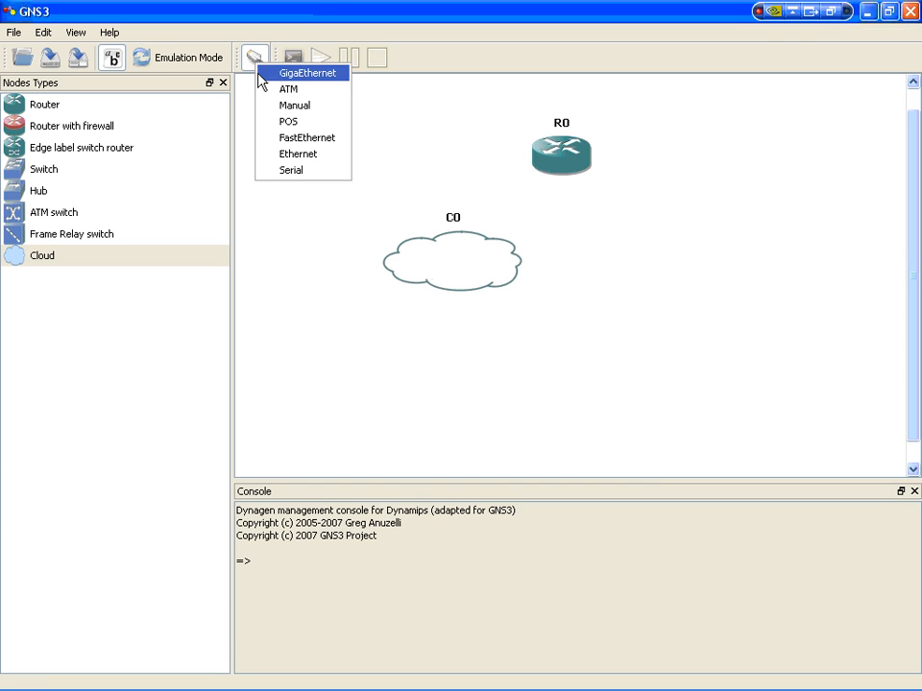
pyautogui.click(283, 139)
pyautogui.click(558, 159)
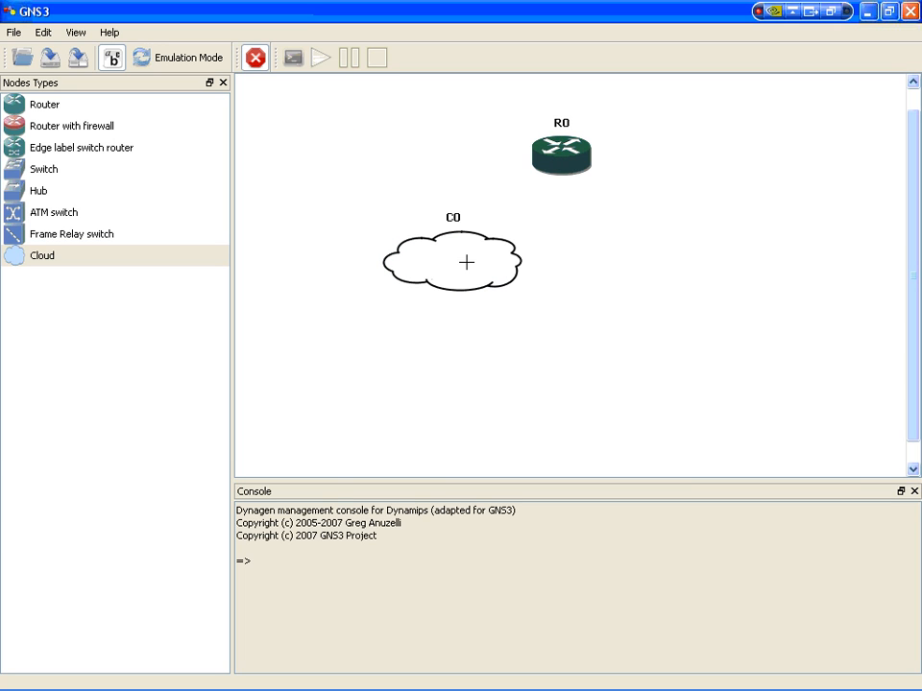
pyautogui.click(467, 262)
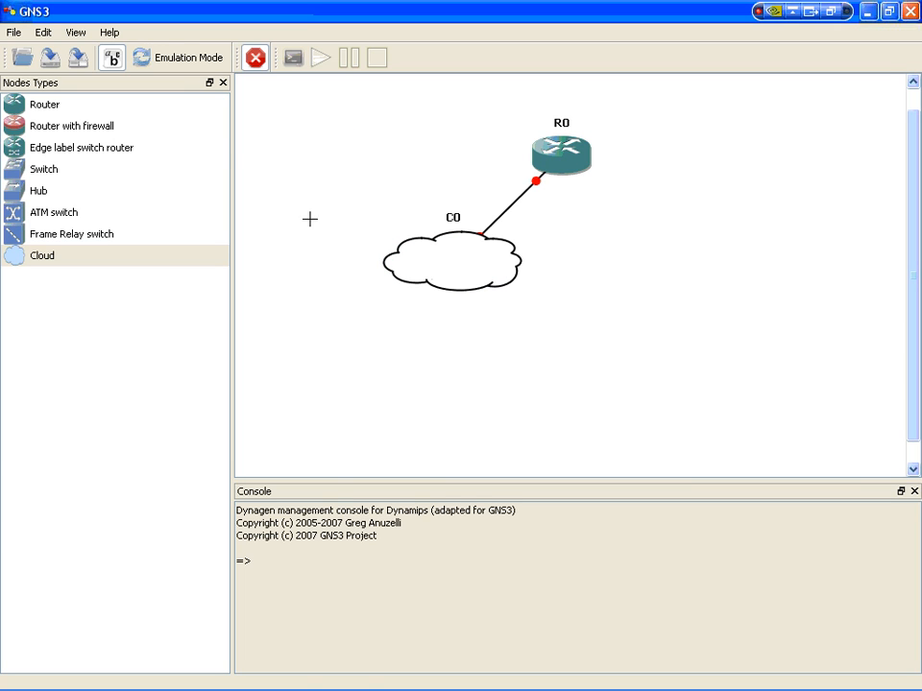
# Step: Start all devices in emulation mode, and expand the connection details of R0 and C0 in the topology summary
pyautogui.click(176, 63)
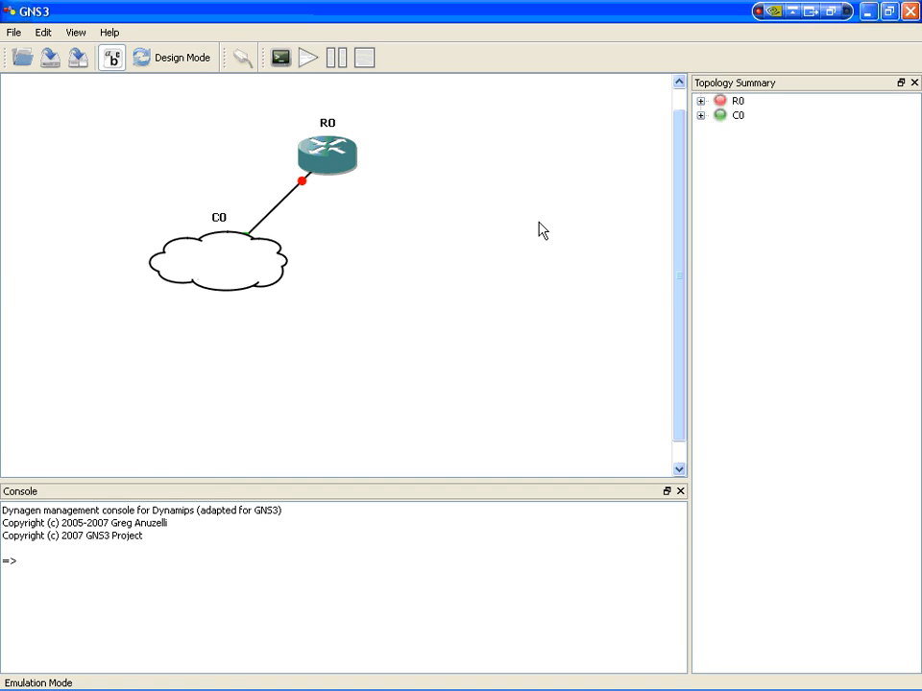
pyautogui.click(308, 60)
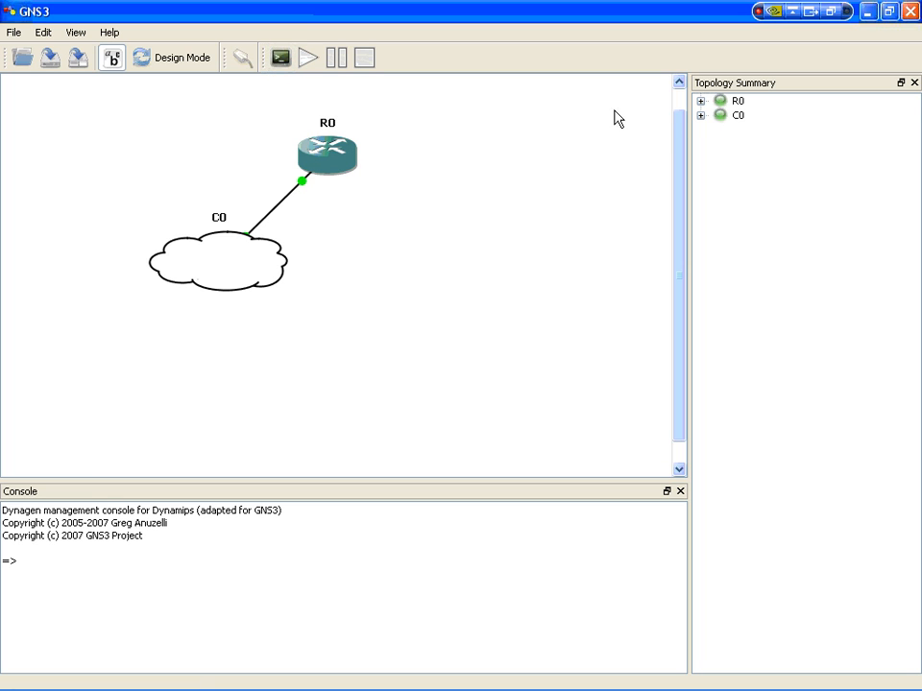
pyautogui.click(700, 101)
pyautogui.click(701, 129)
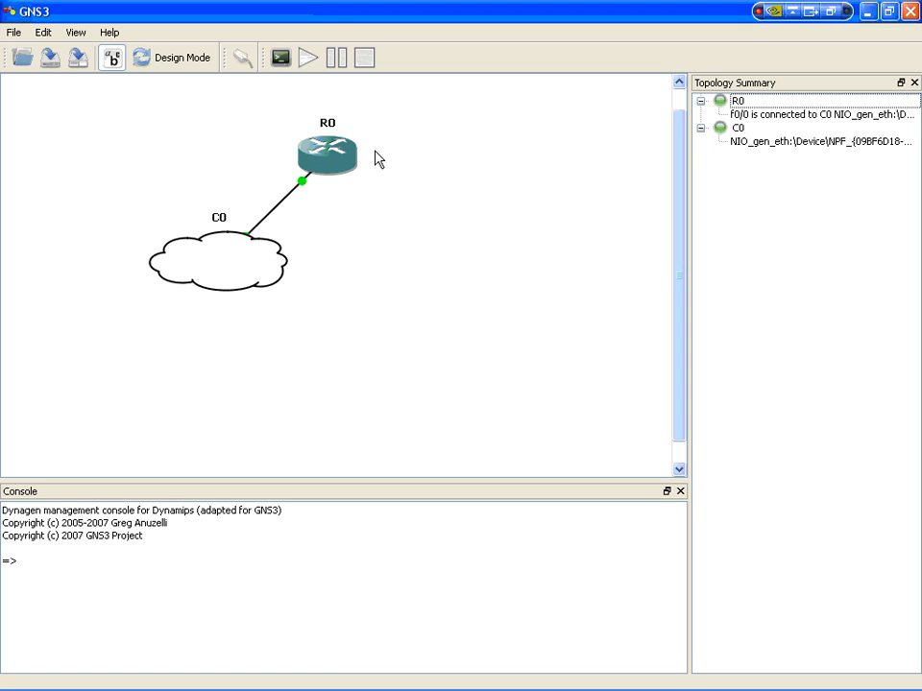
# Step: Stop all running IOS instances in the topology
pyautogui.rightClick(238, 260)
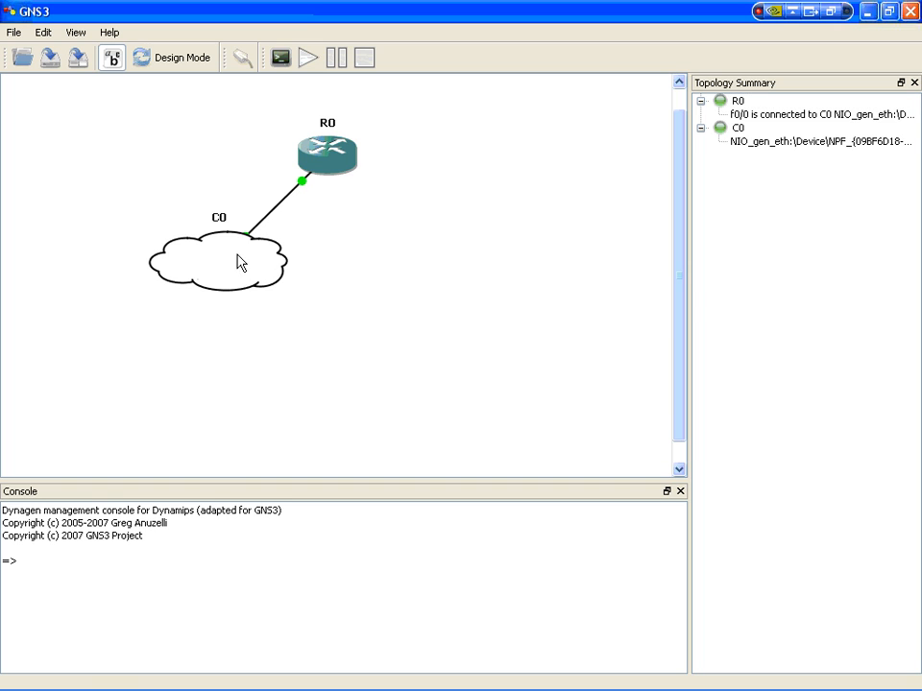
pyautogui.click(364, 58)
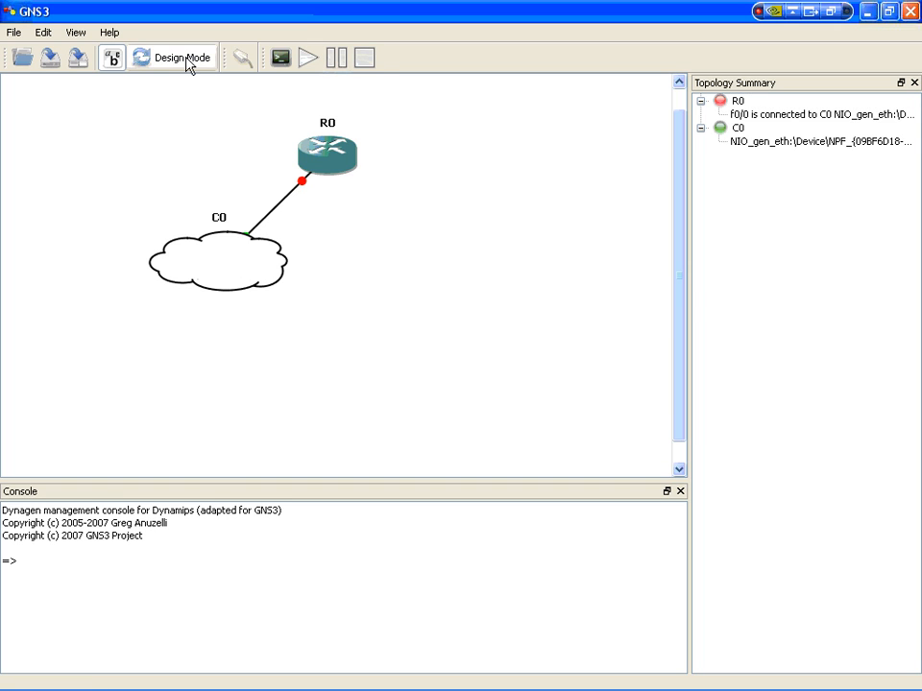
# Step: Open the Windows Network Connections window and bring up the properties of VMware Network Adapter VMnet5
pyautogui.moveTo(447, 684)
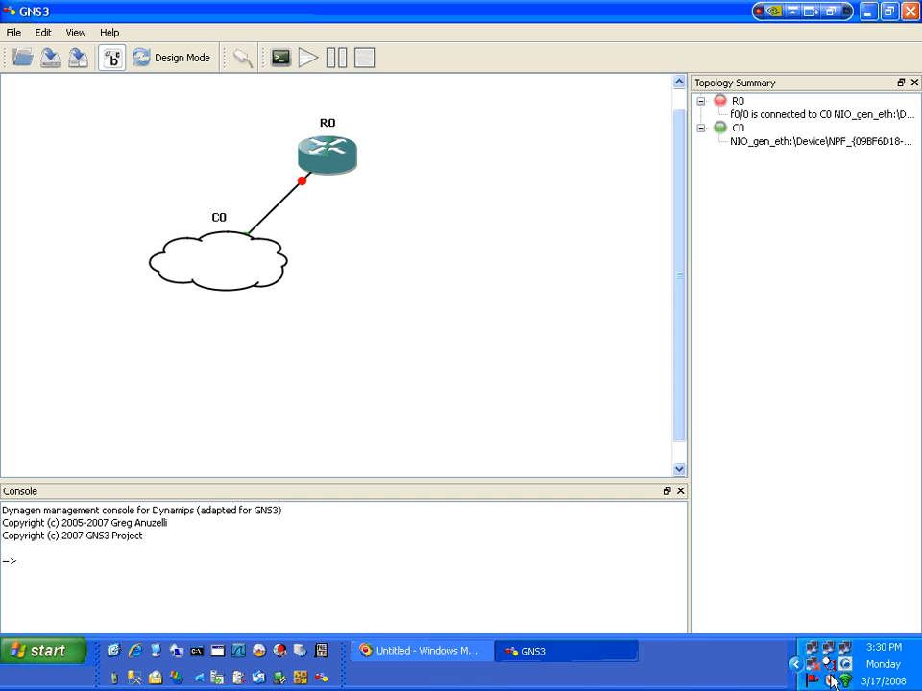
pyautogui.rightClick(812, 650)
pyautogui.click(747, 638)
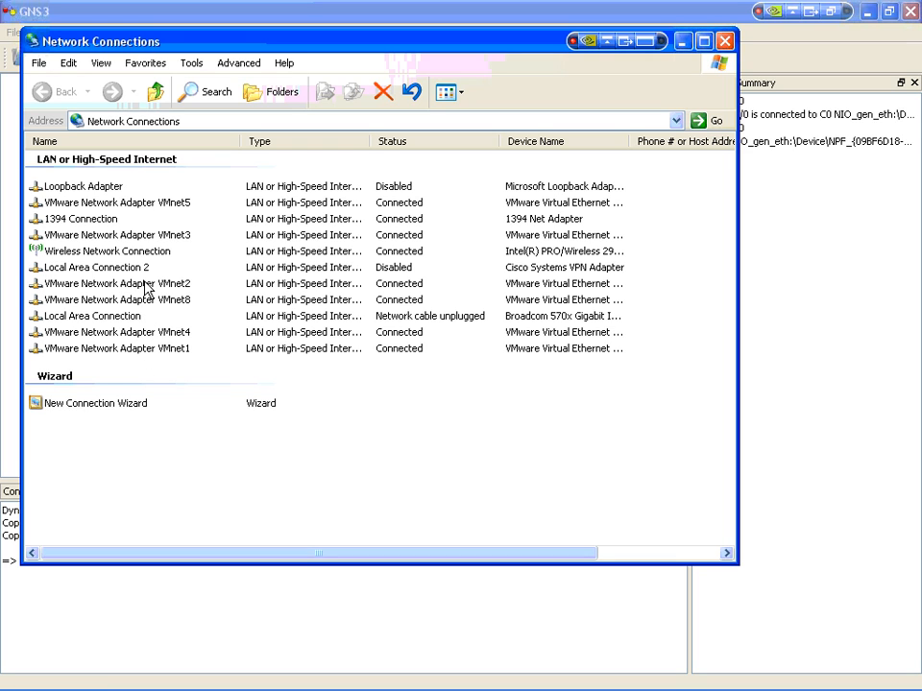
pyautogui.rightClick(168, 209)
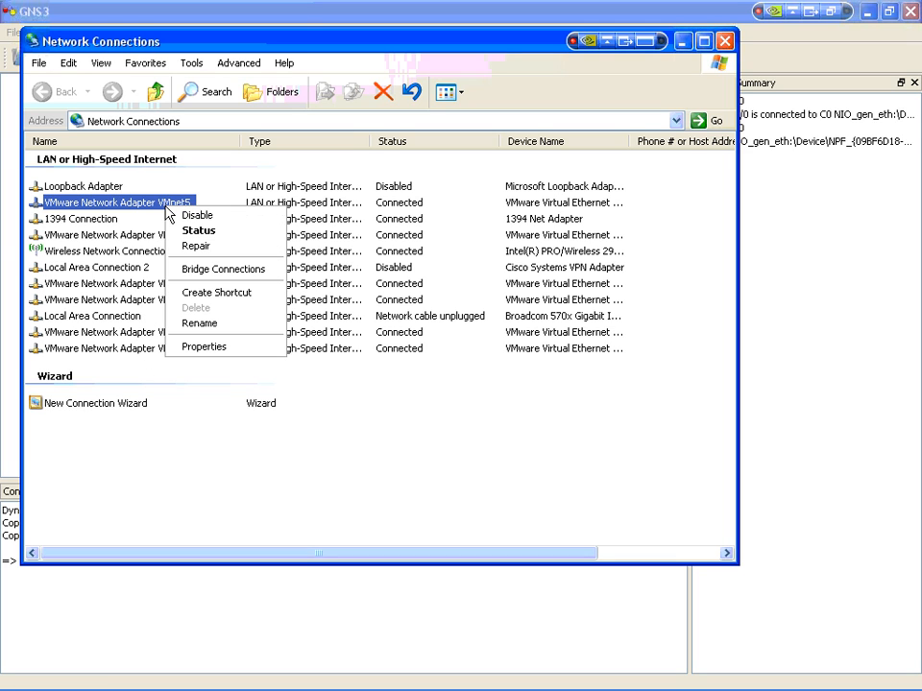
pyautogui.click(204, 347)
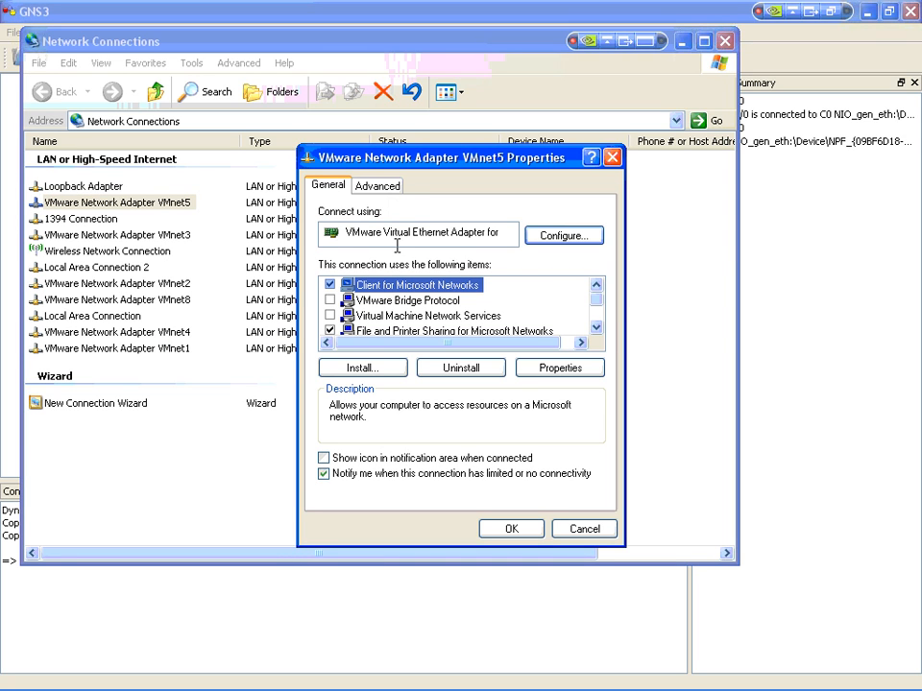
# Step: Review VMnet5's Internet Protocol (TCP/IP) settings, and enable showing its icon in the notification area when connected
pyautogui.moveTo(599, 300); pyautogui.dragTo(598, 328)
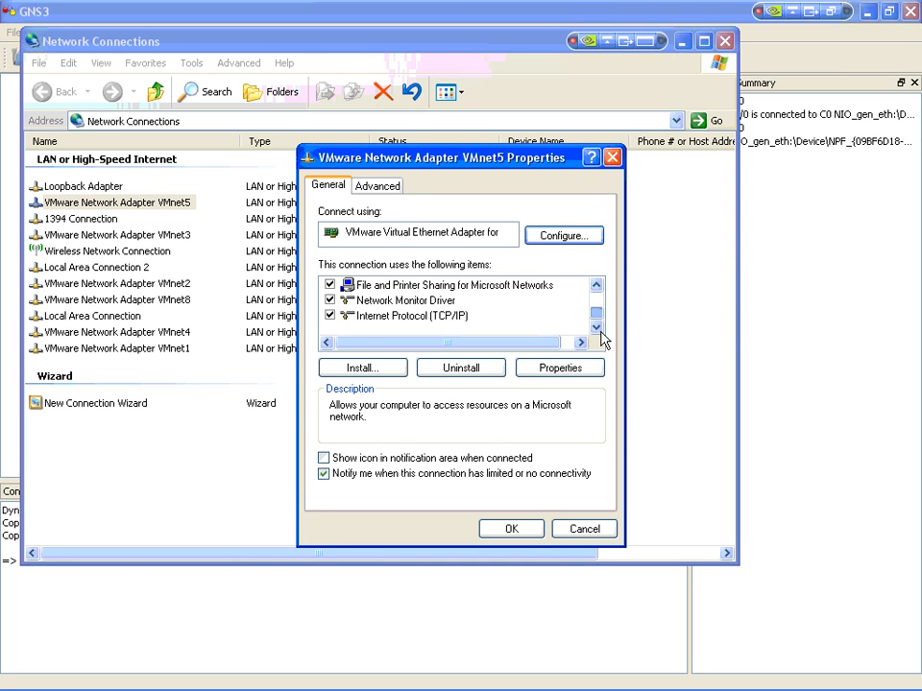
pyautogui.click(434, 318)
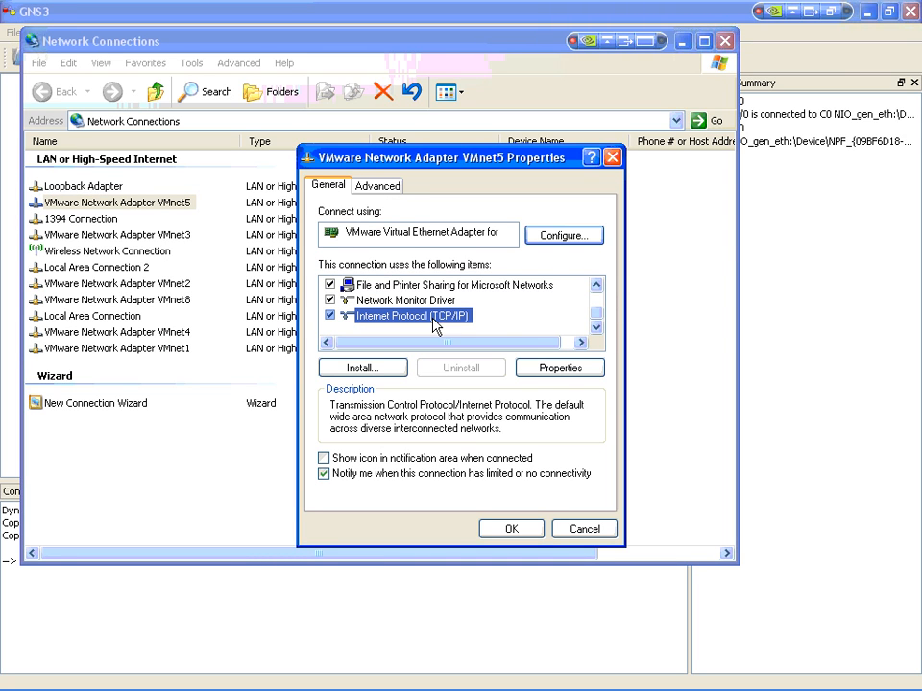
pyautogui.click(567, 369)
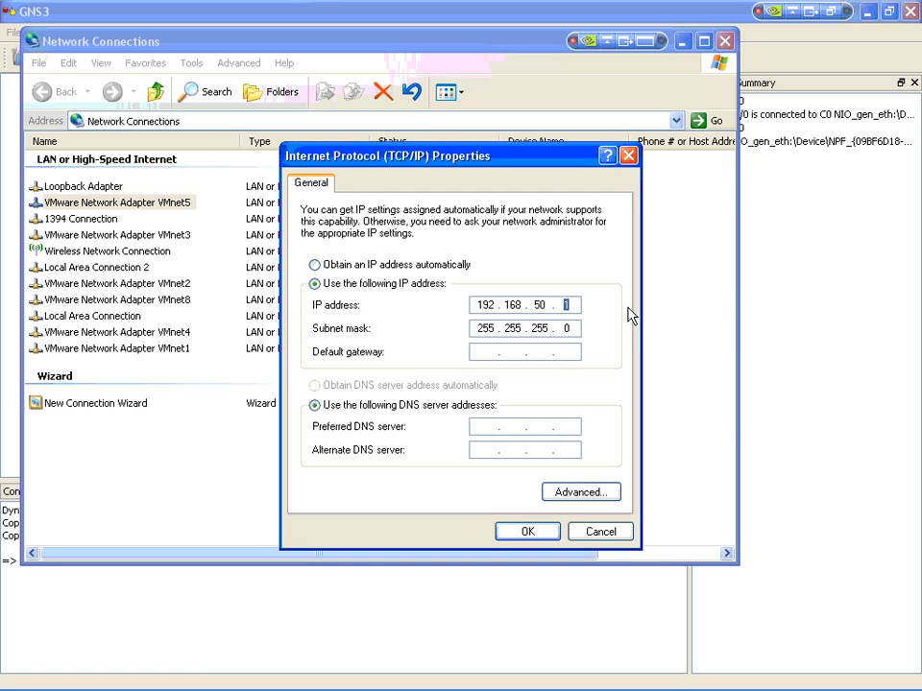
pyautogui.click(537, 532)
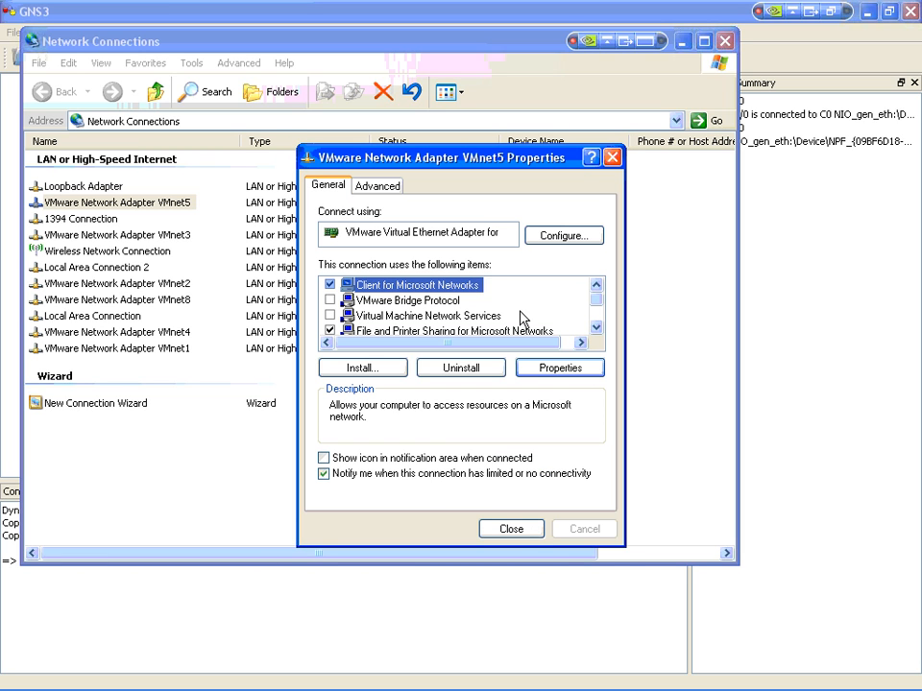
pyautogui.click(324, 459)
pyautogui.click(523, 540)
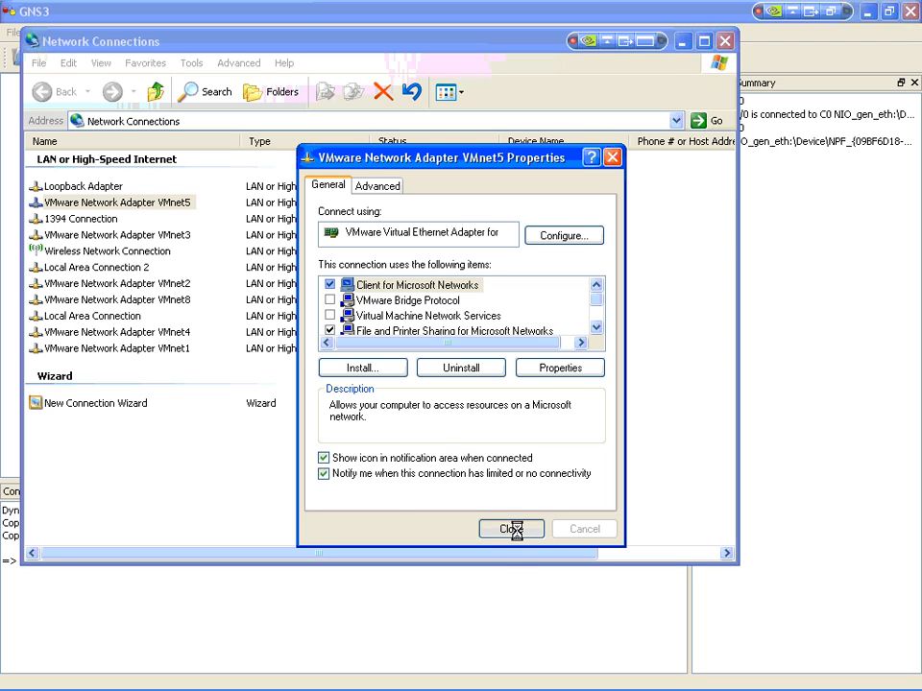